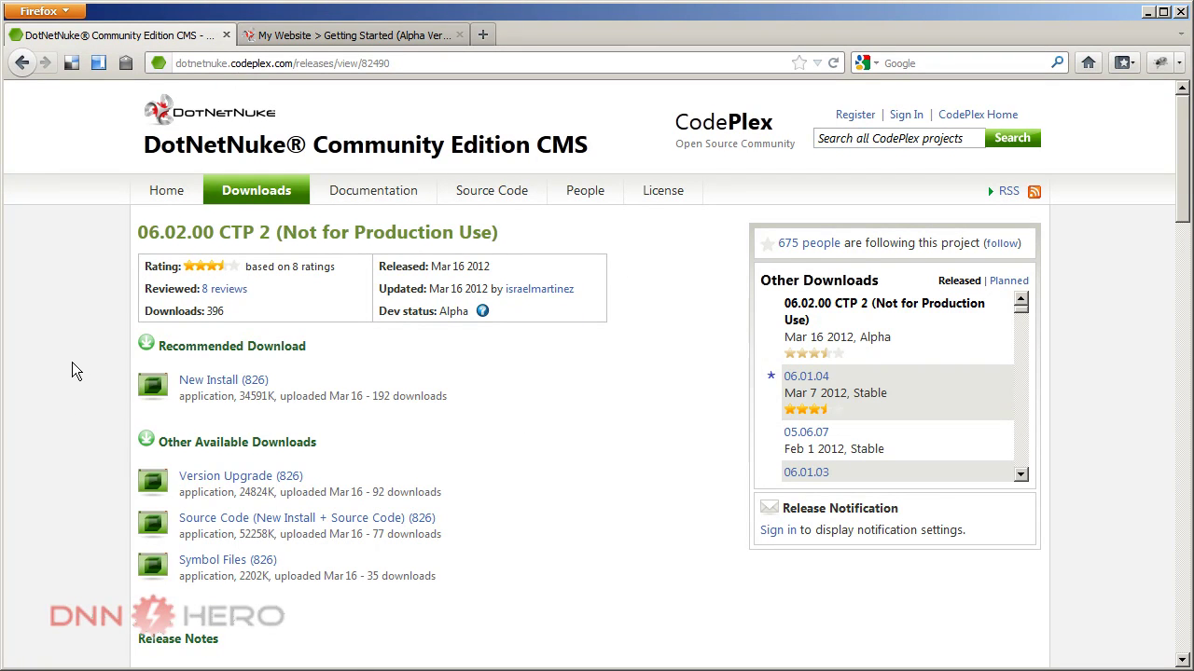
scroll(72, 362, down, 6)
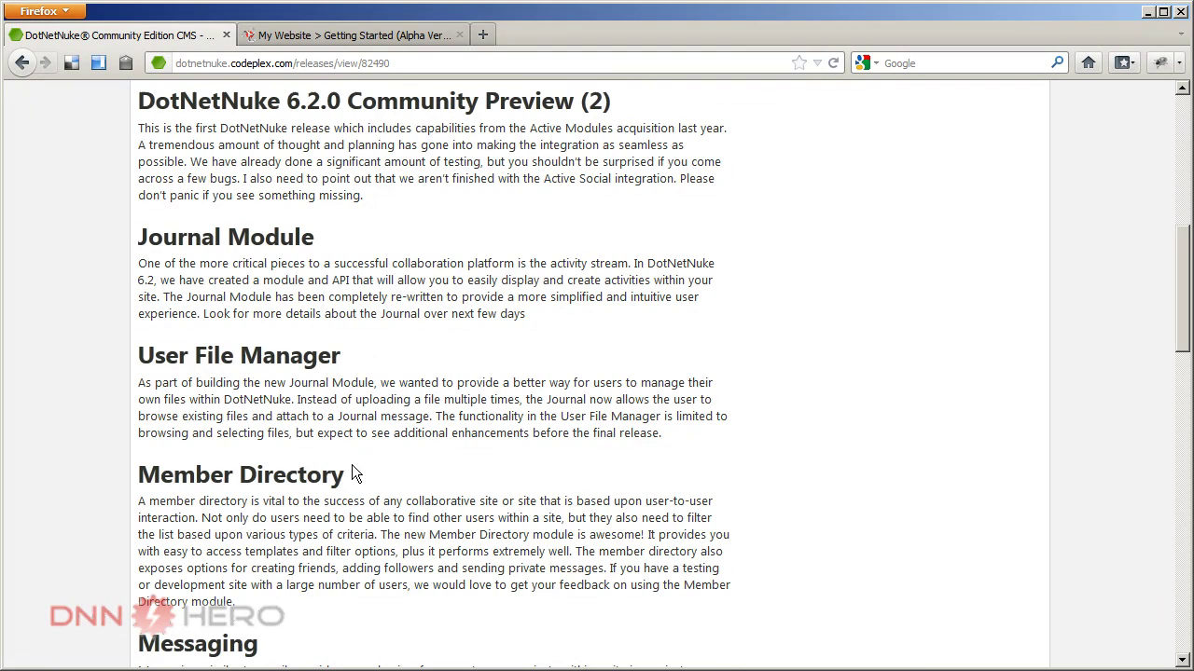
scroll(350, 473, down, 3)
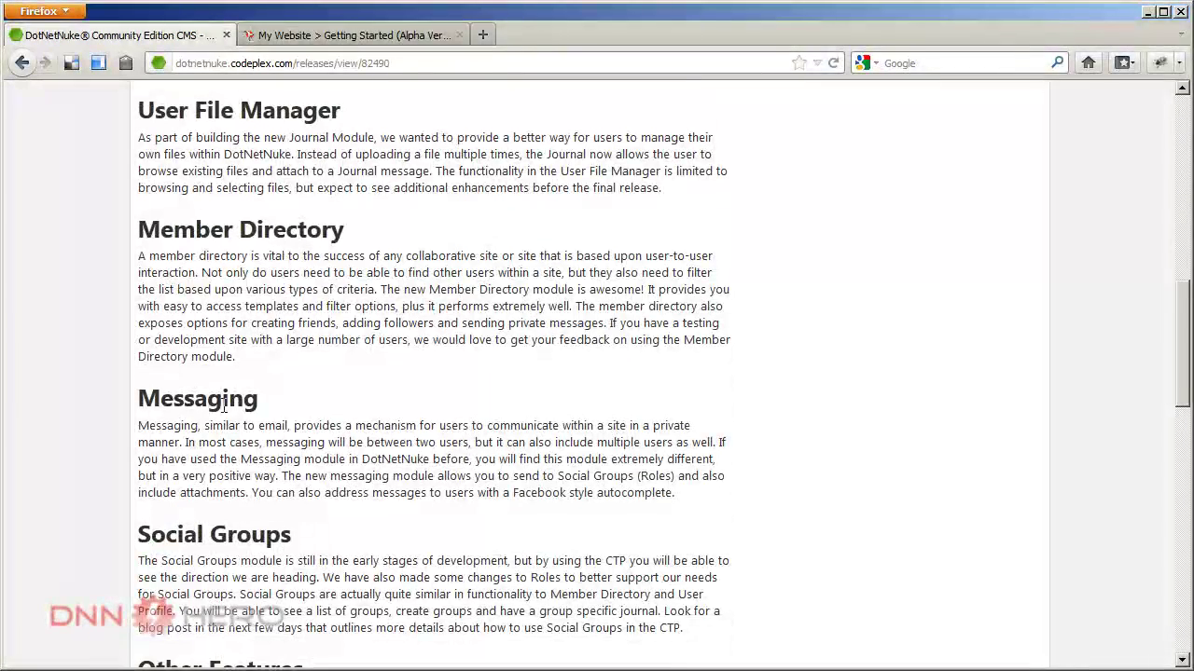
scroll(296, 546, down, 2)
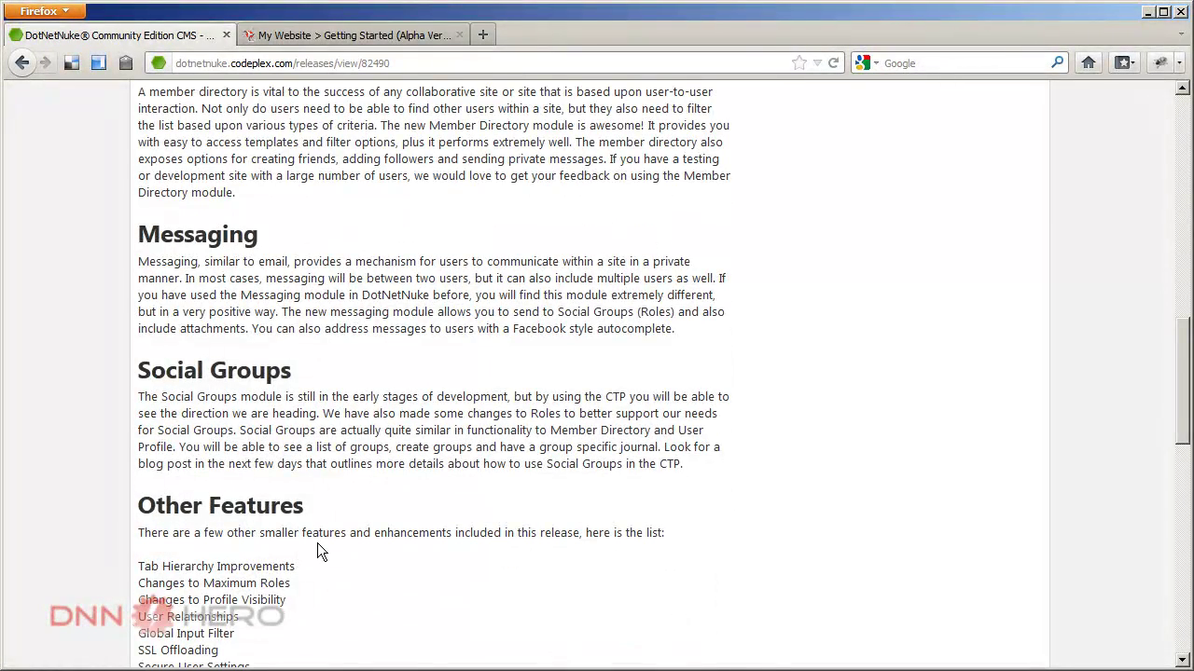
scroll(418, 565, up, 5)
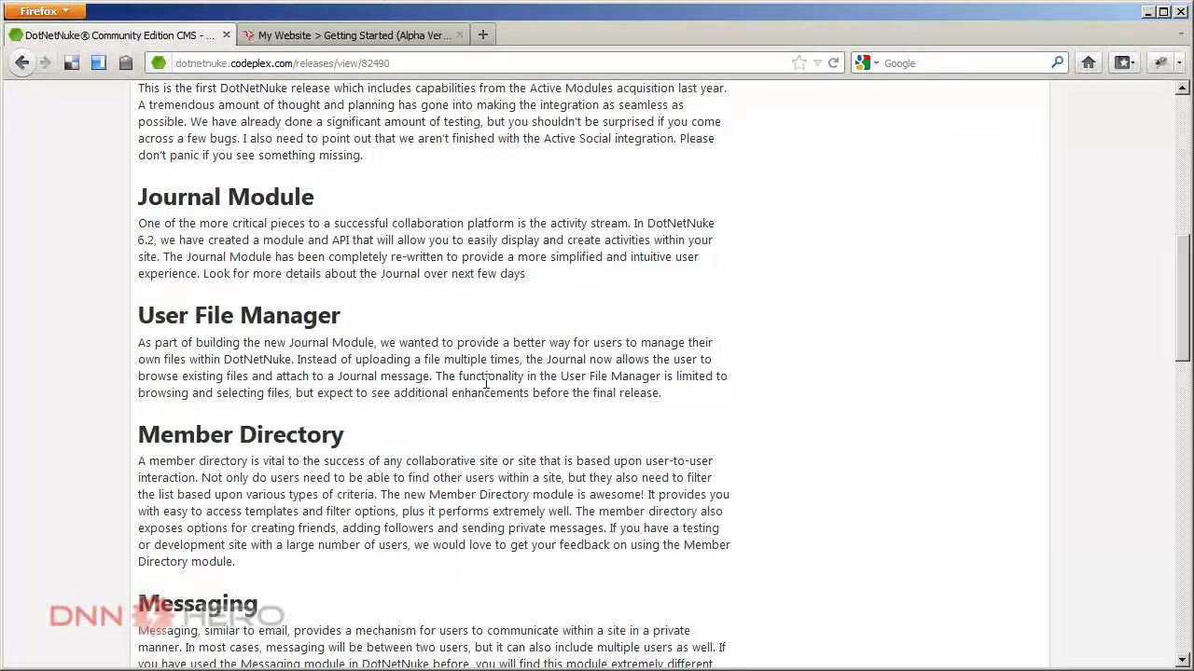
scroll(555, 339, up, 5)
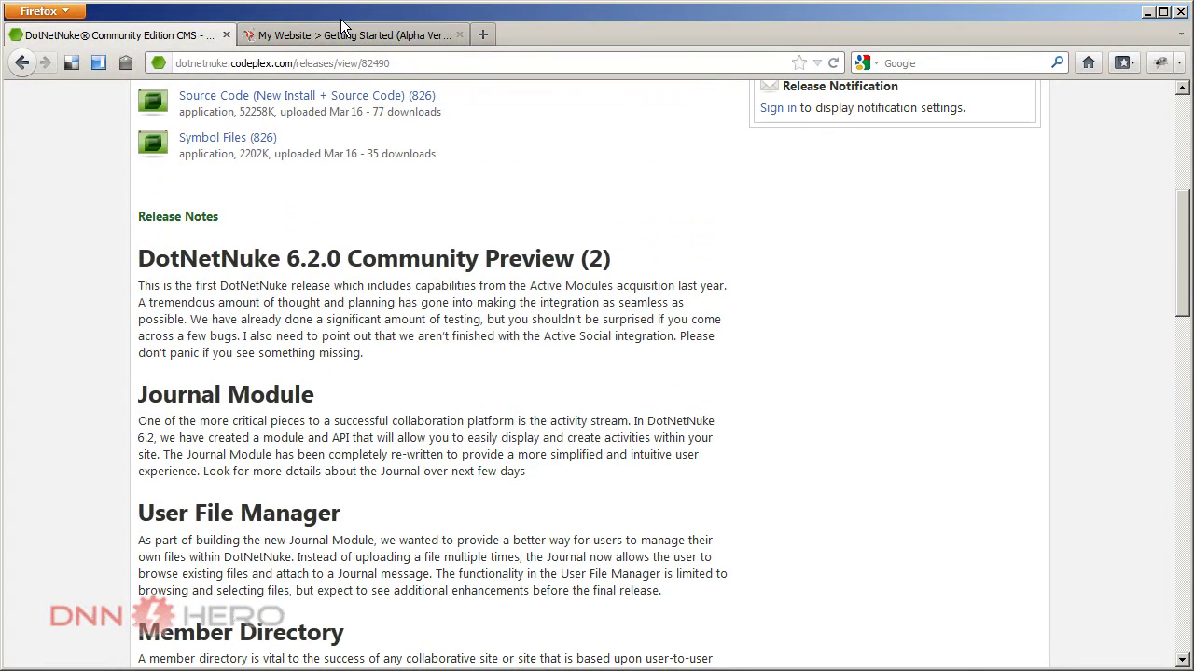
Switch to the site's Getting Started page in the 'My Website' browser tab
click(332, 33)
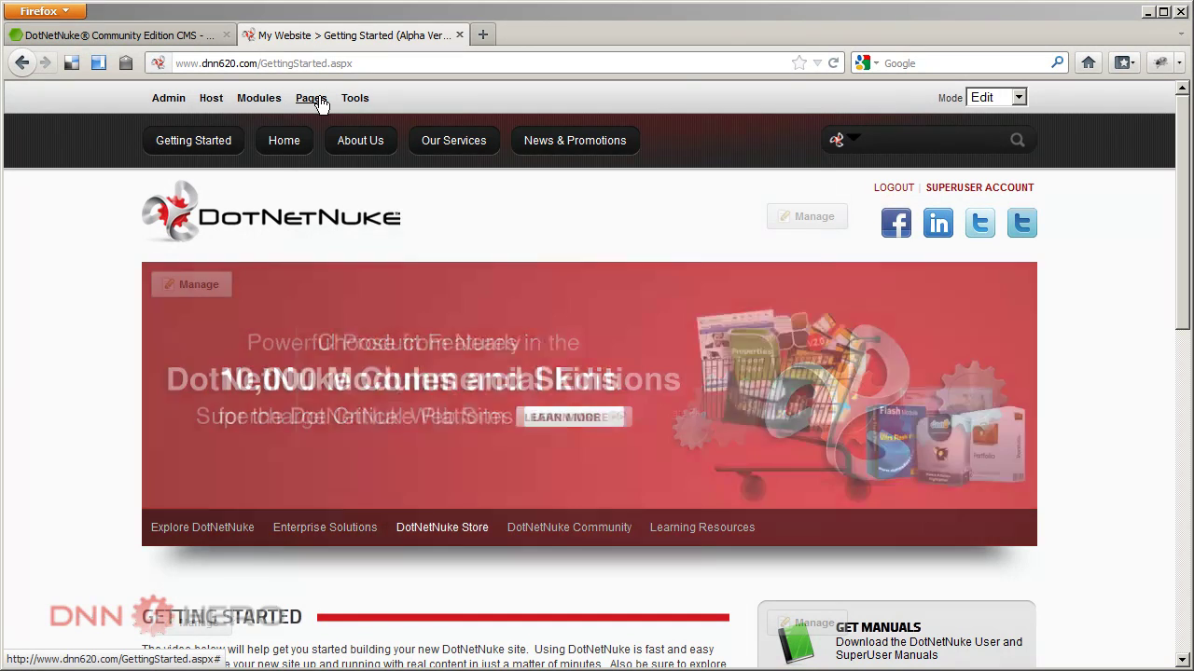
Start a new page and give all users permission to view it
mouse_move(312, 98)
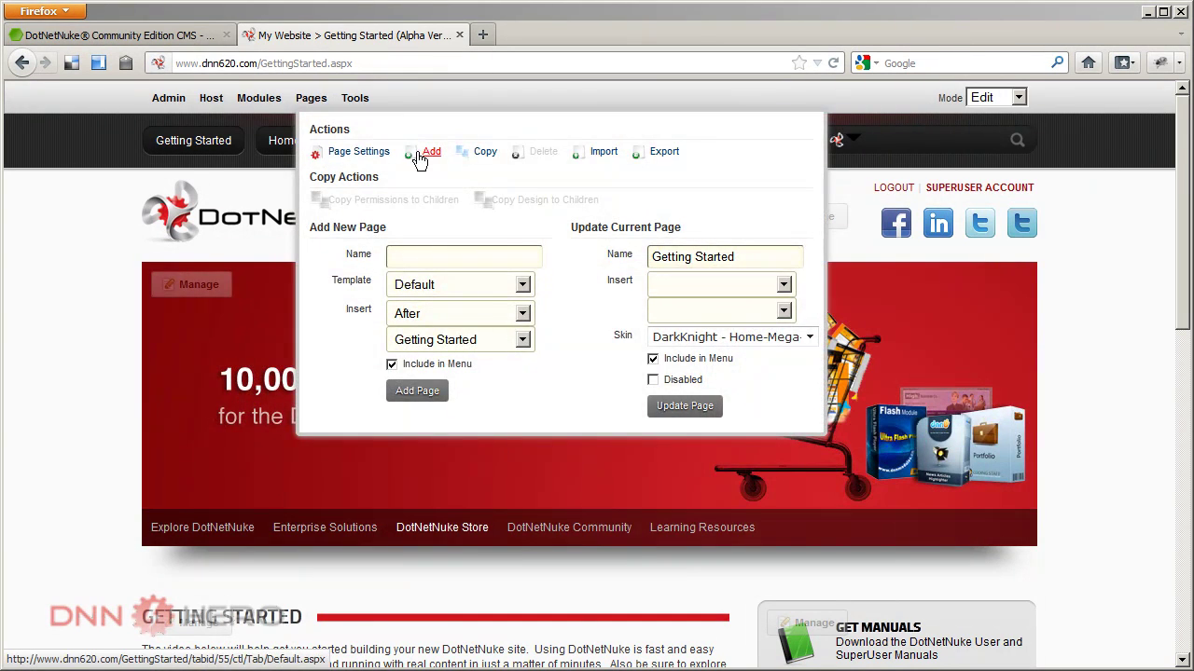
click(425, 152)
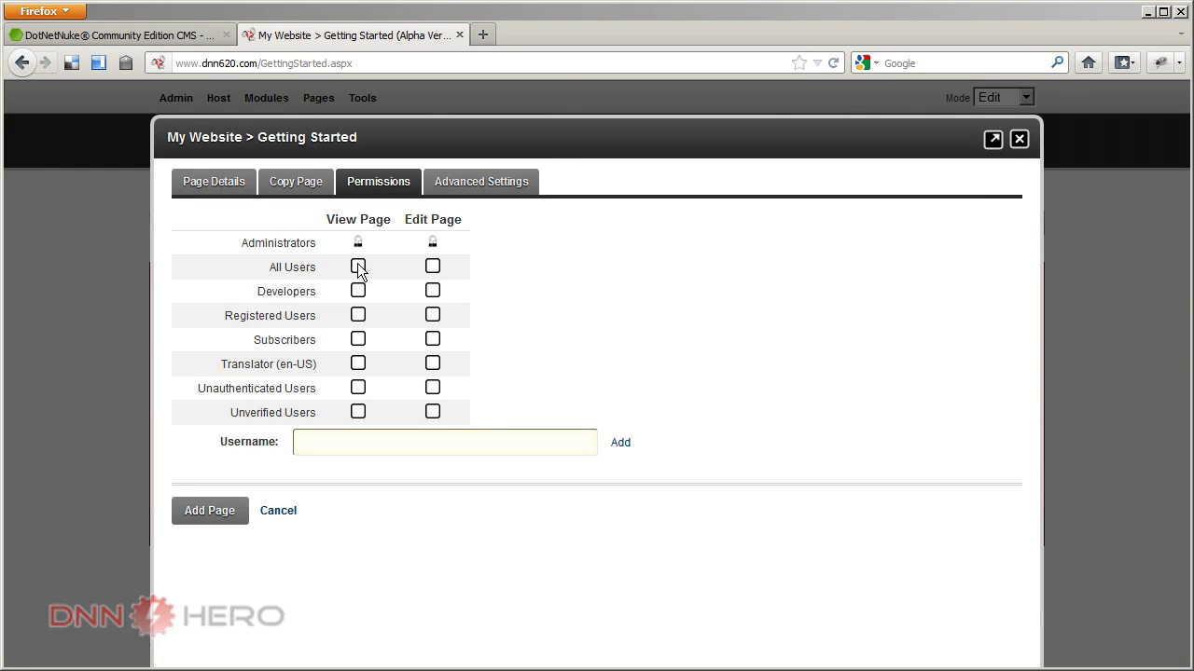
click(358, 267)
click(214, 183)
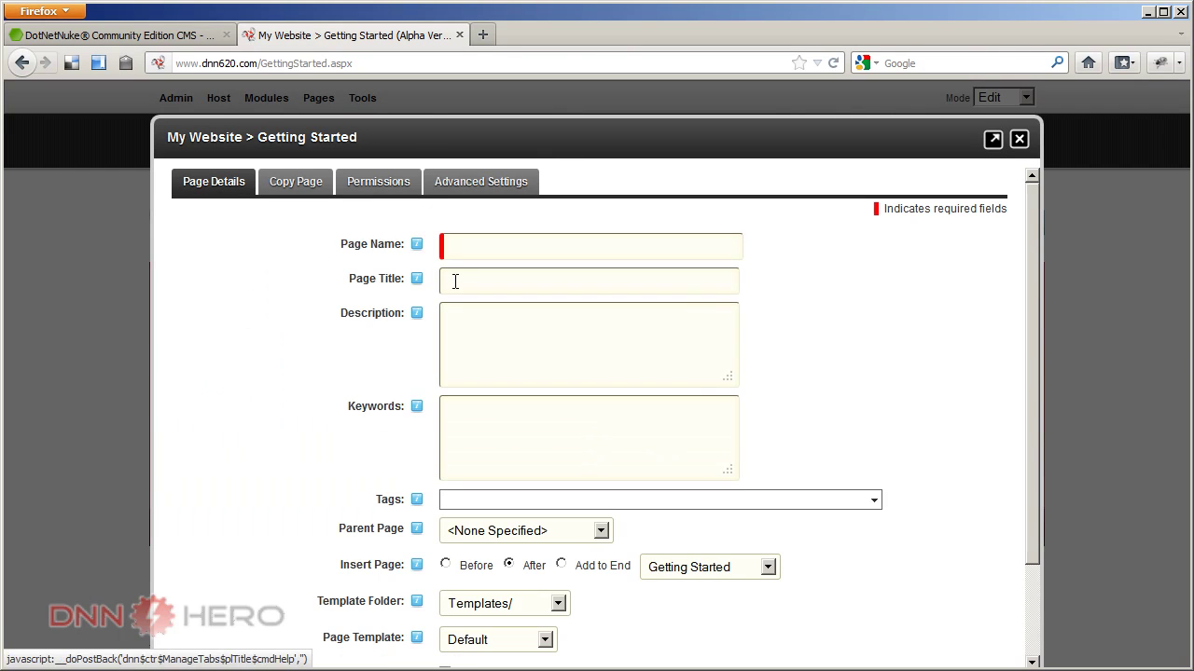
Enter Stream as page name and title, set User Profile as parent, and create the page
click(465, 253)
text(Stream)
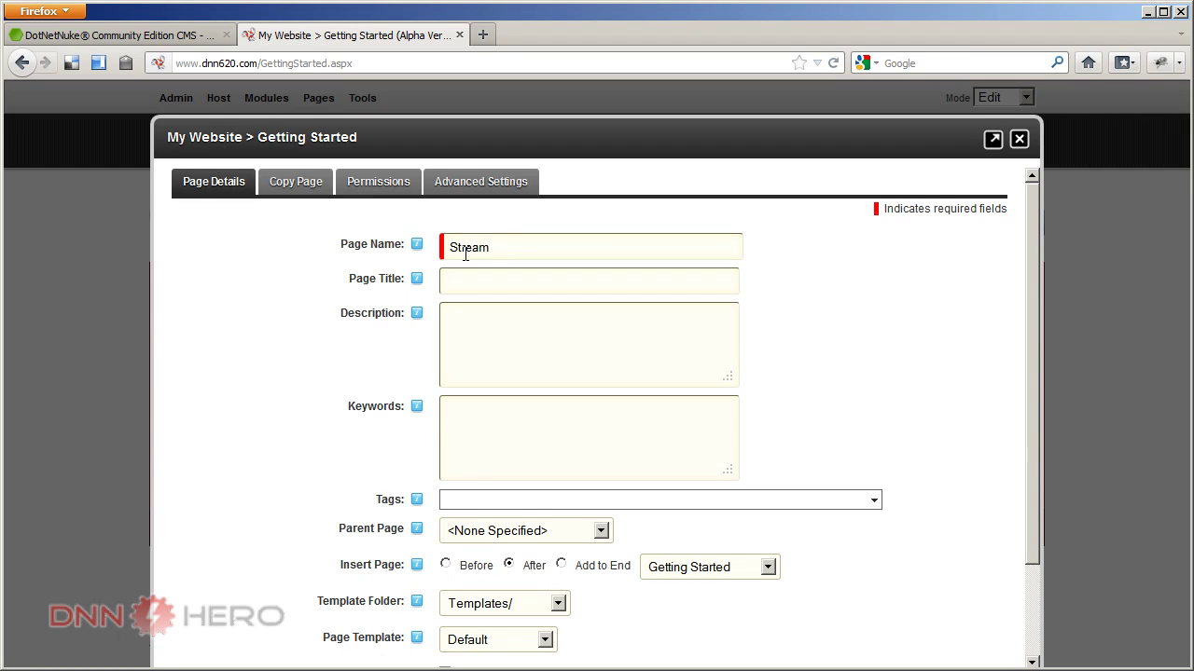
key(ctrl+a)
key(ctrl+c)
key(Tab)
key(ctrl+v)
scroll(438, 355, down, 2)
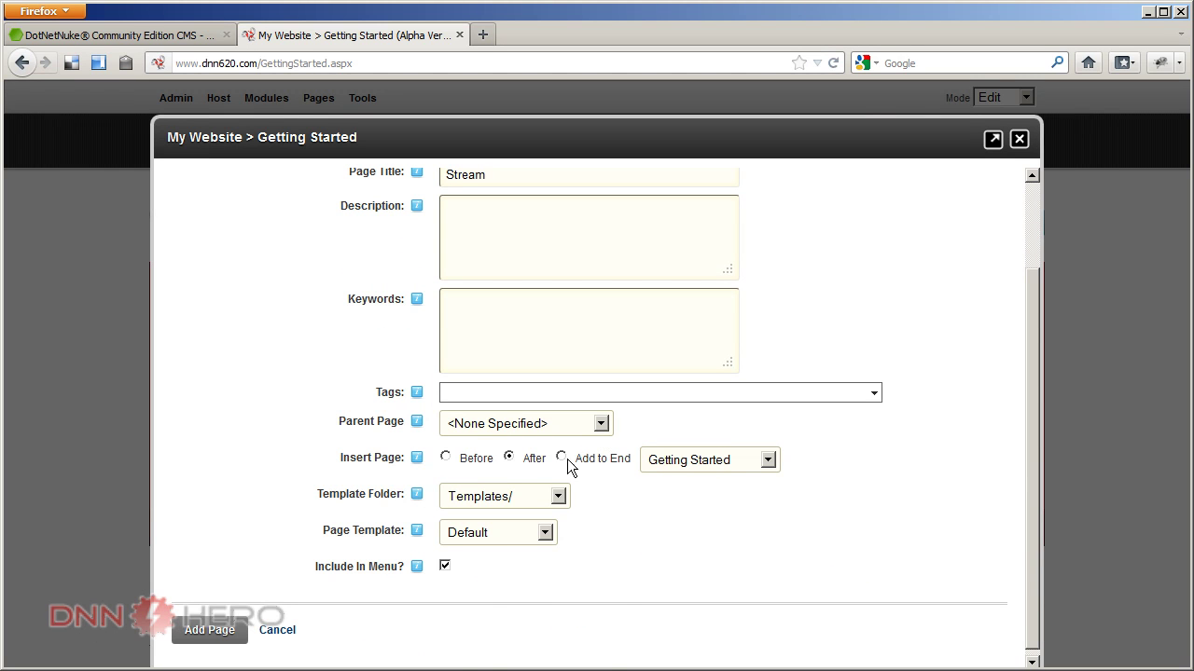
click(576, 427)
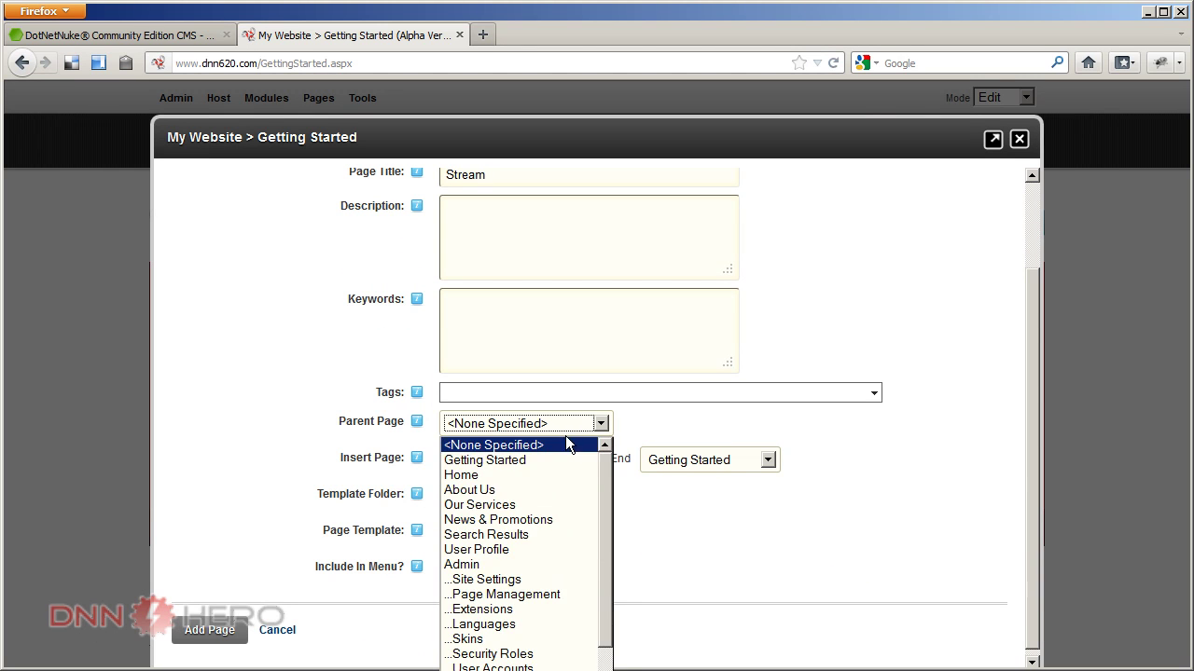
click(534, 549)
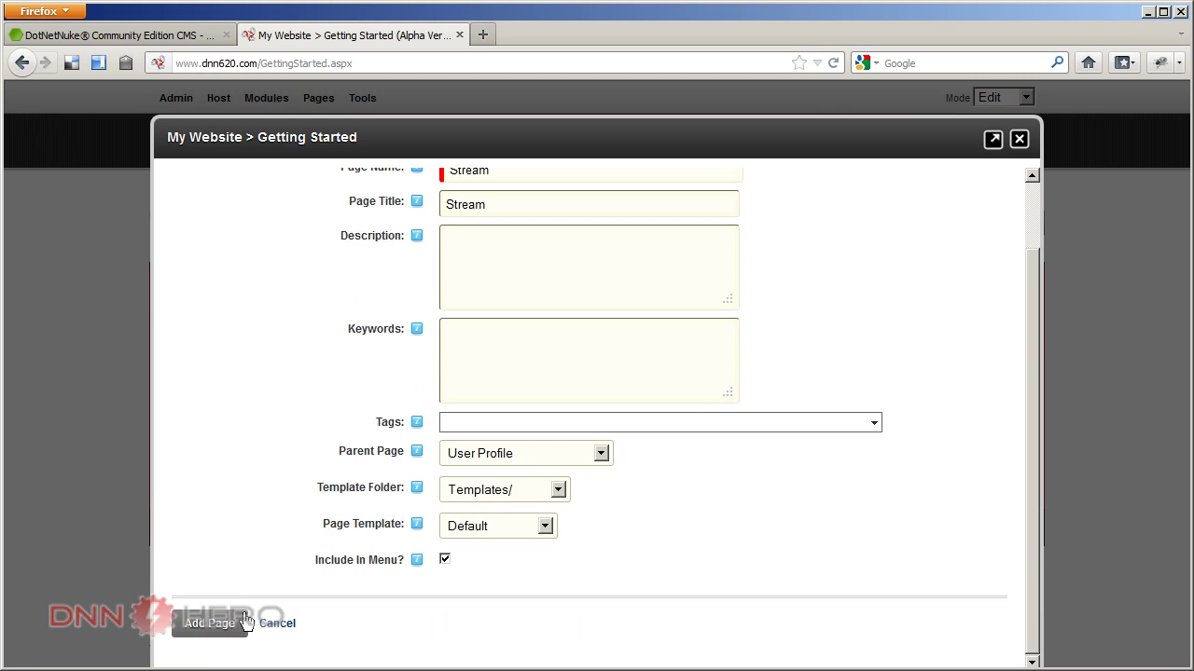
click(219, 630)
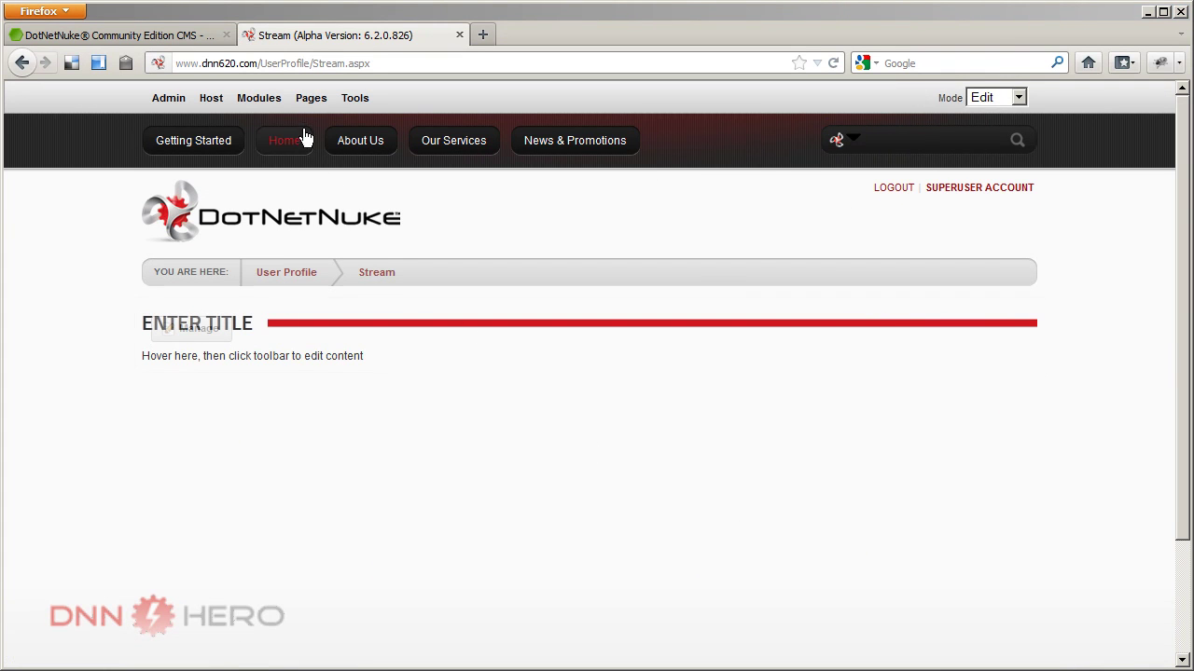
Set the Stream page's parent to <None Specified> and update its settings
mouse_move(312, 105)
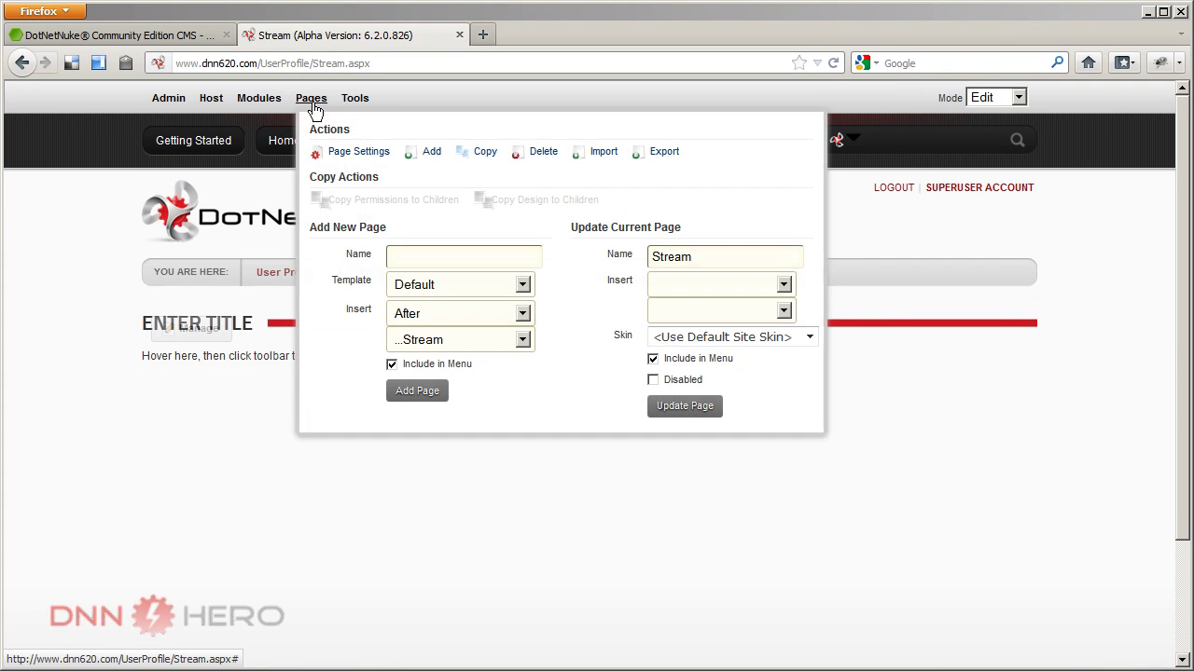
click(349, 151)
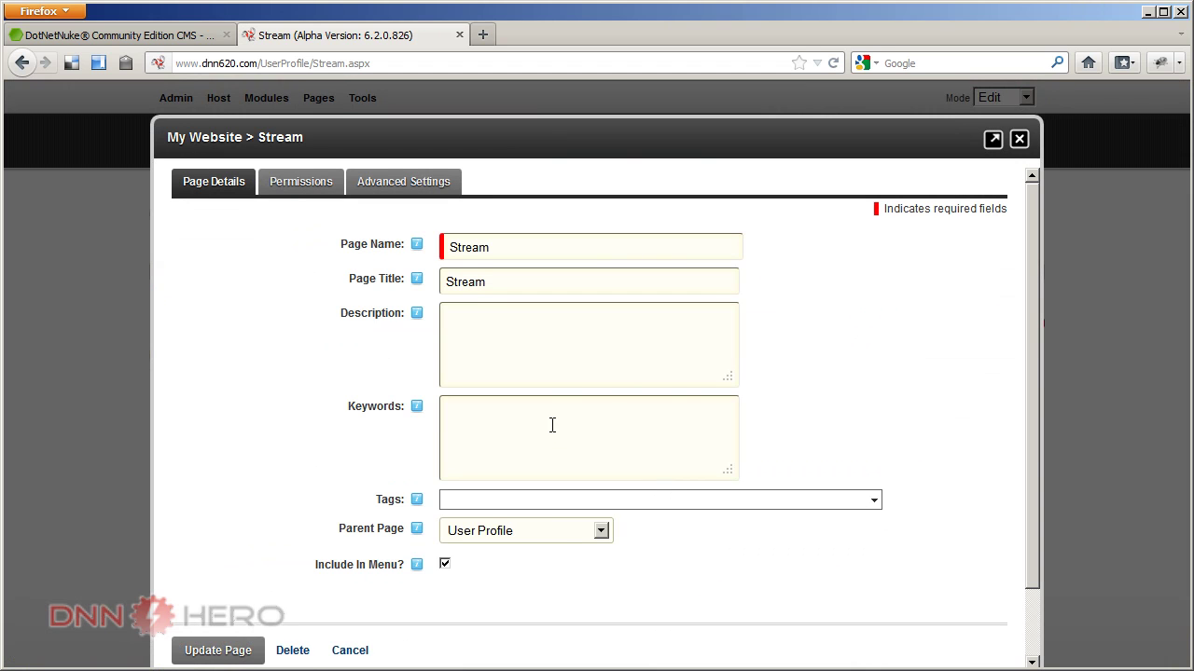
click(537, 533)
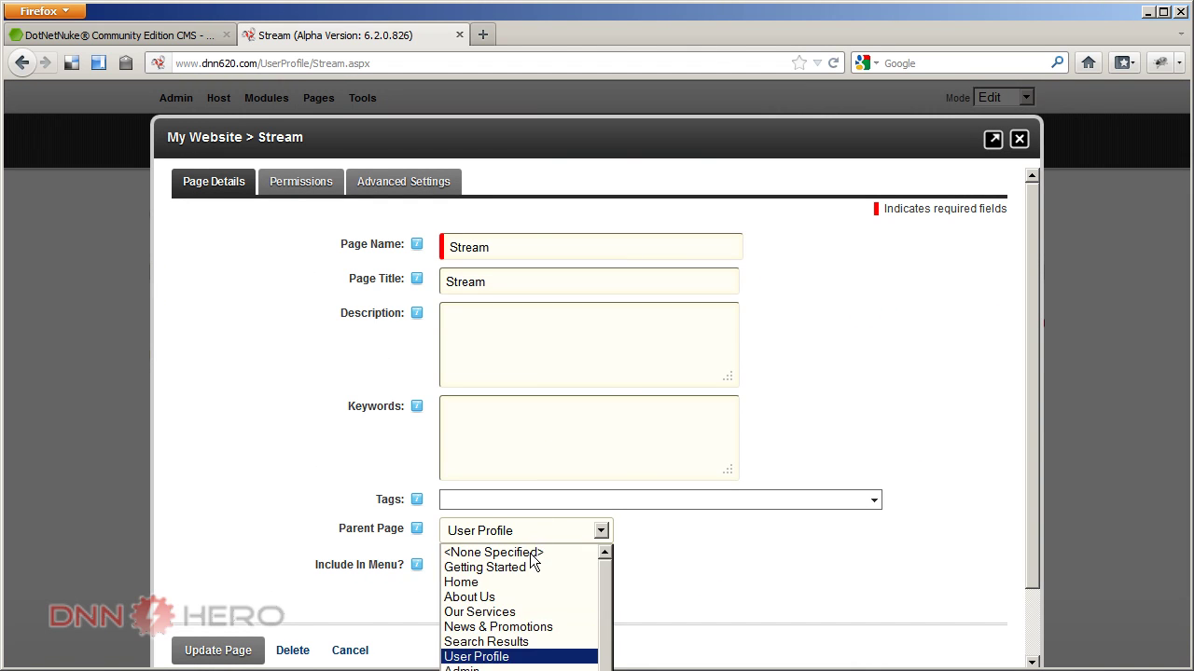
click(492, 552)
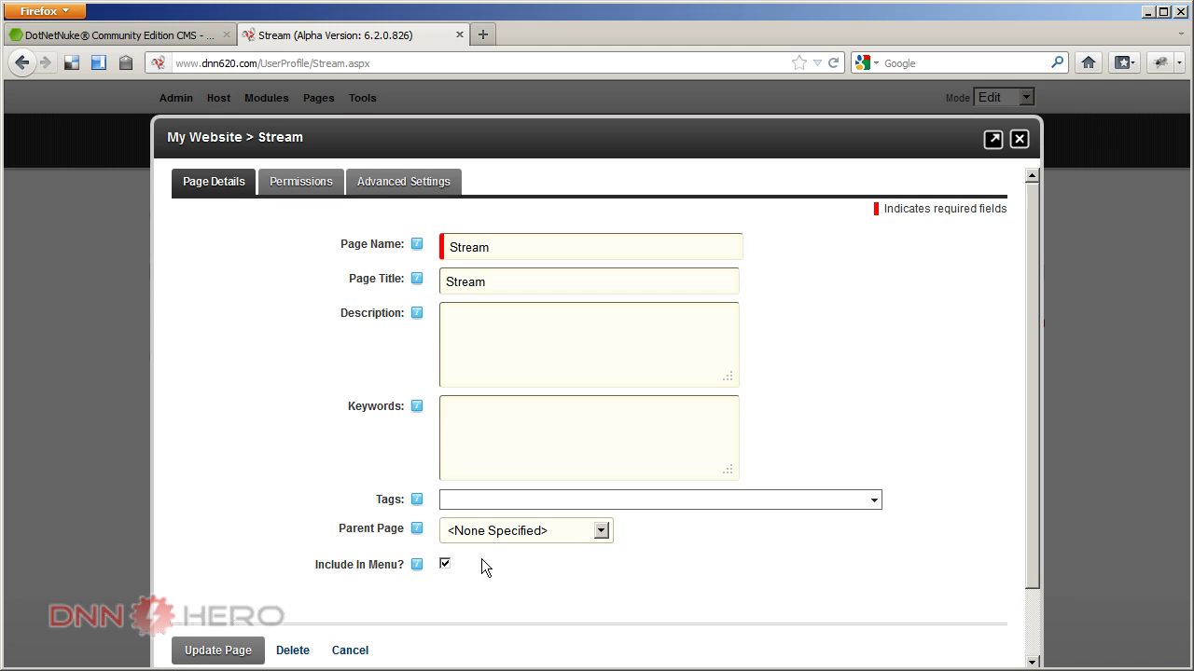
click(245, 649)
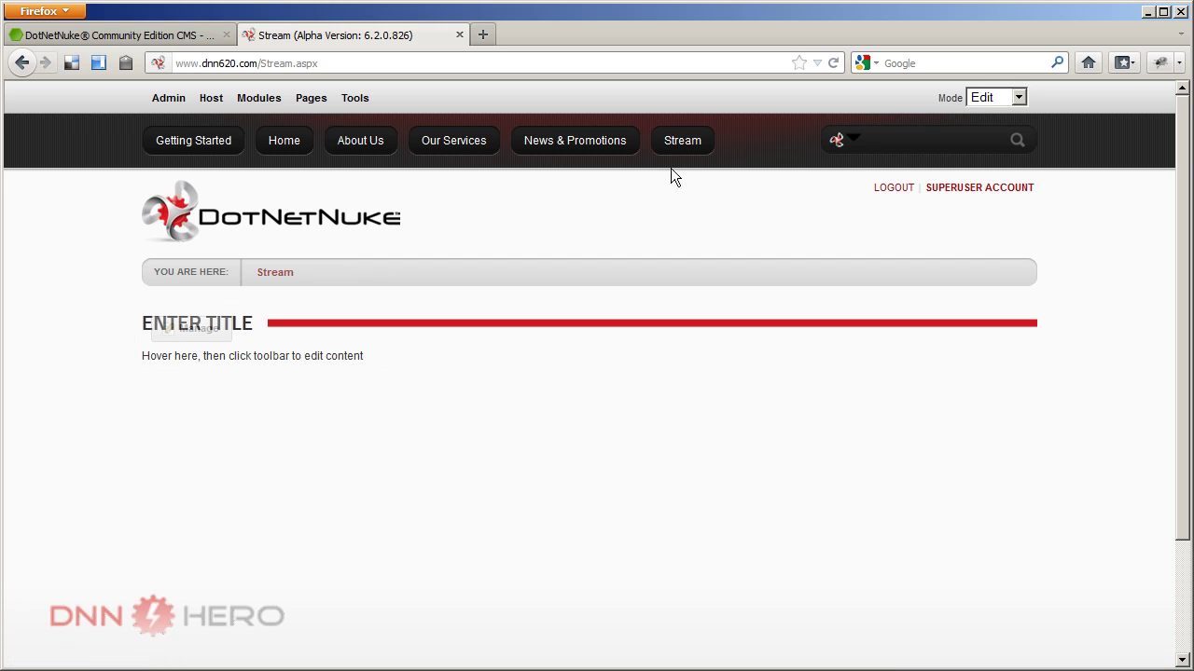
Open the Stream page and delete its placeholder text module
click(683, 144)
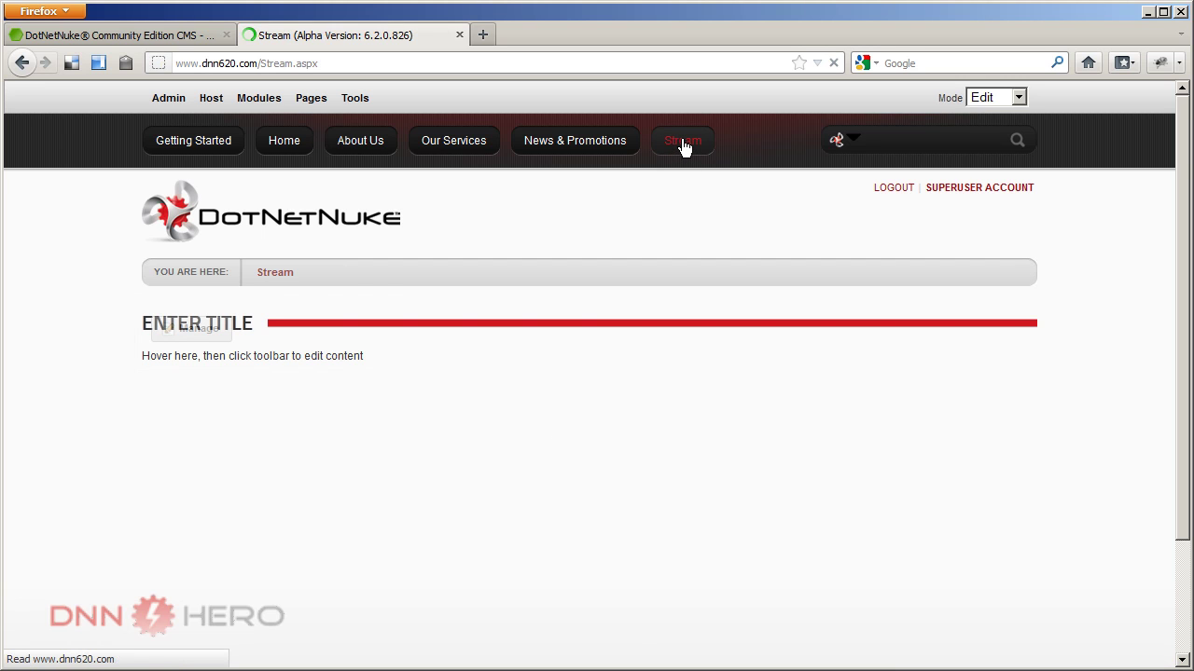
mouse_move(182, 324)
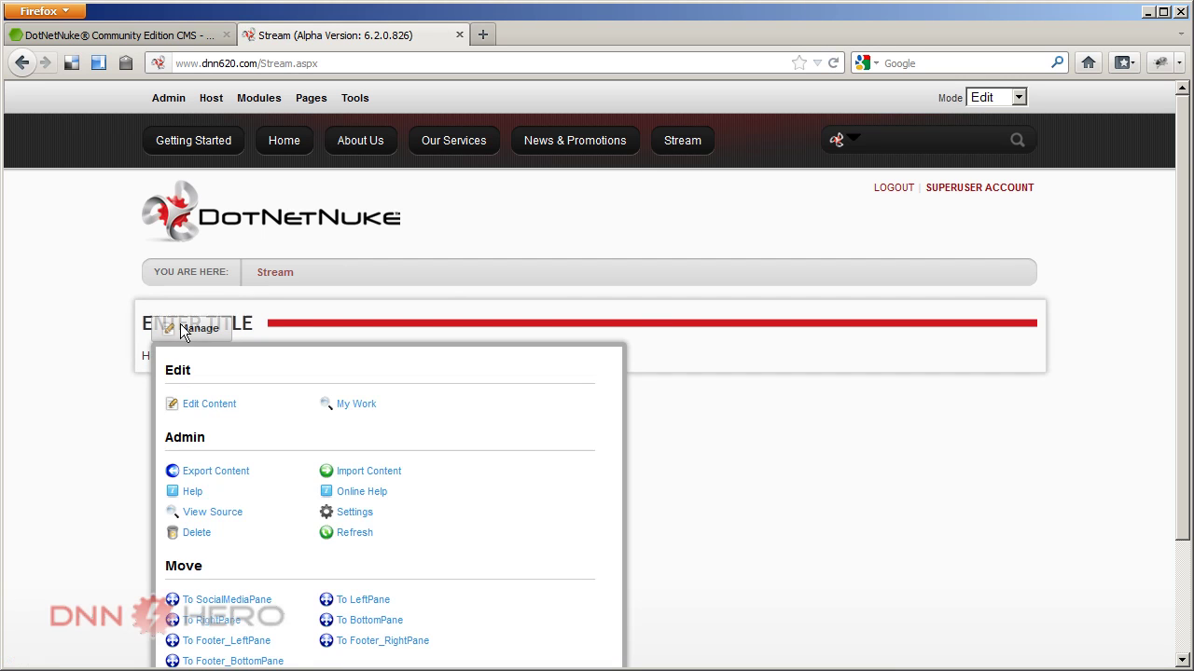
click(201, 531)
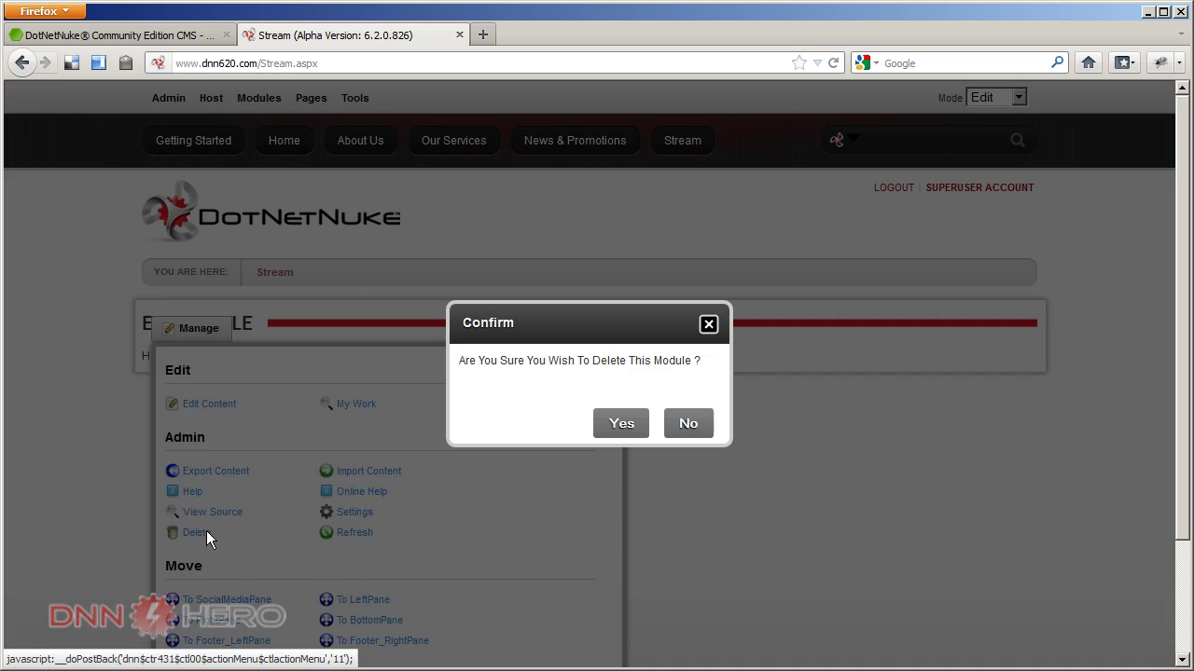
click(621, 423)
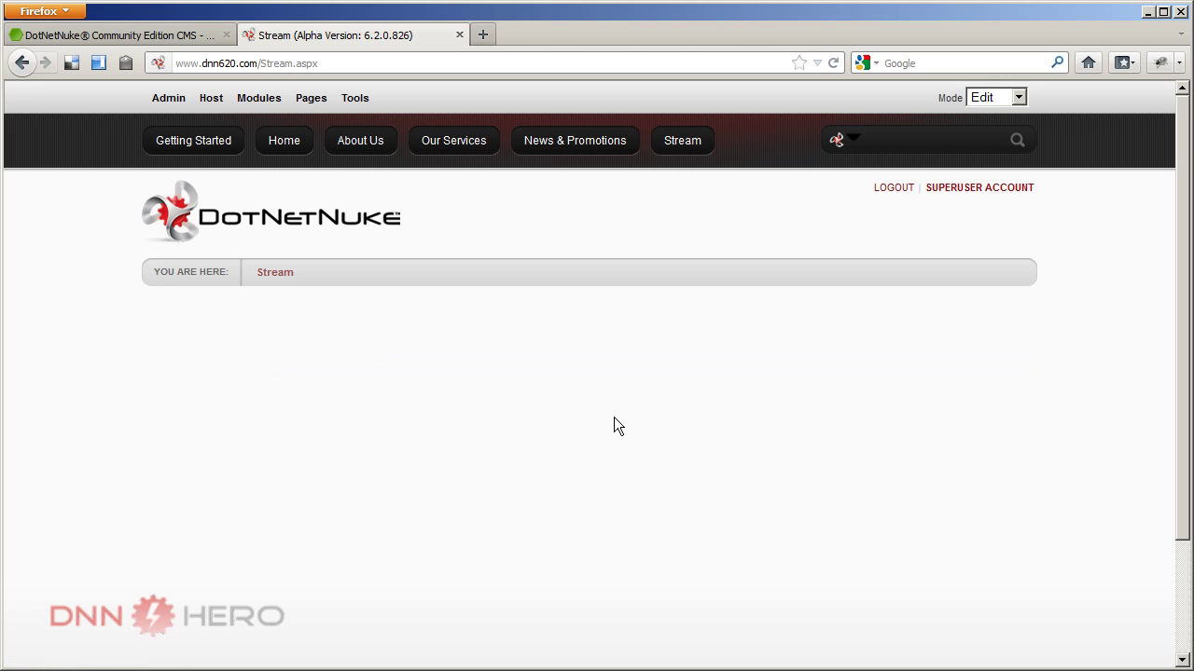
Add a Journal module, chosen from all categories, to the Stream page's content area
mouse_move(276, 103)
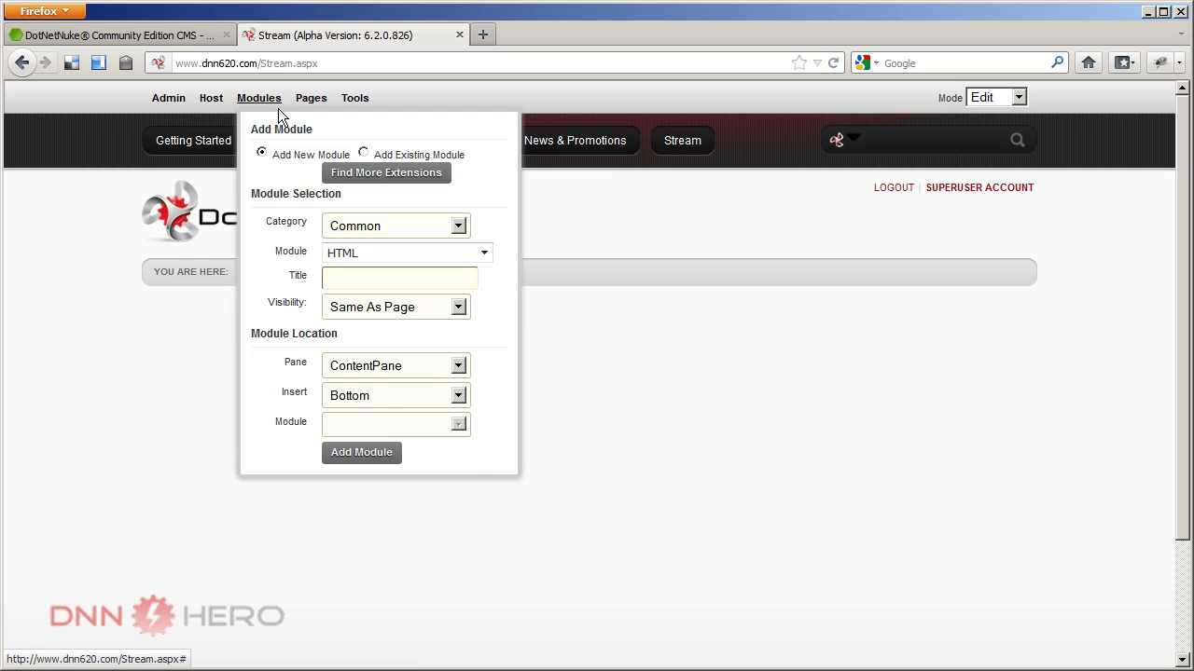
click(388, 227)
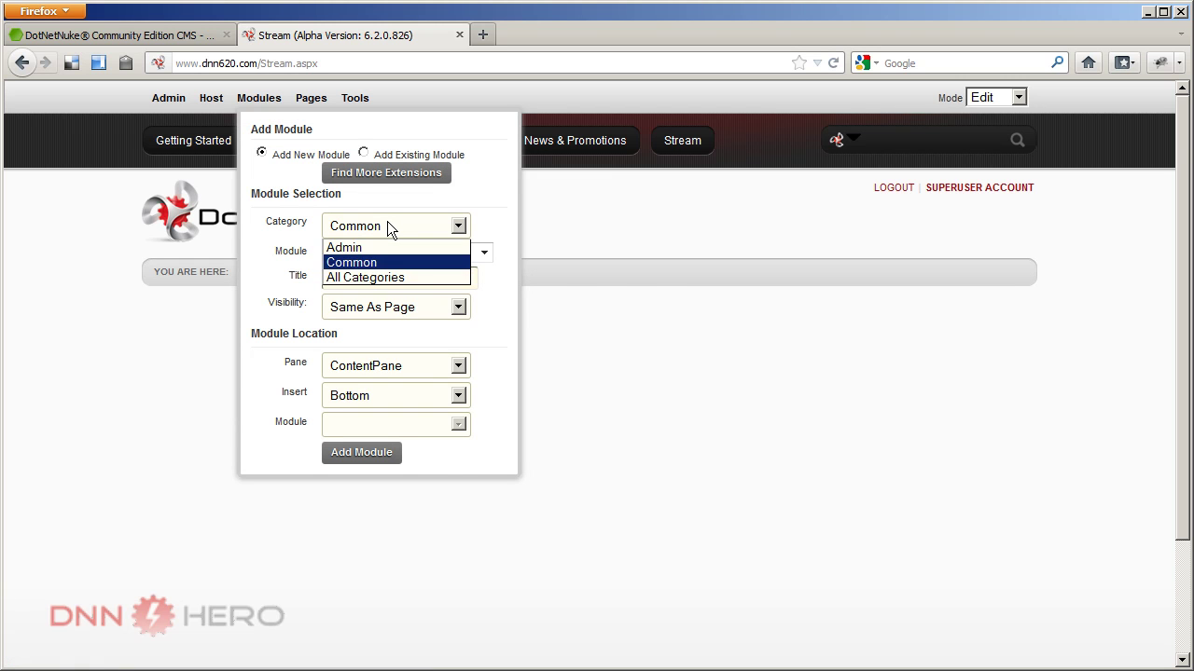
click(391, 277)
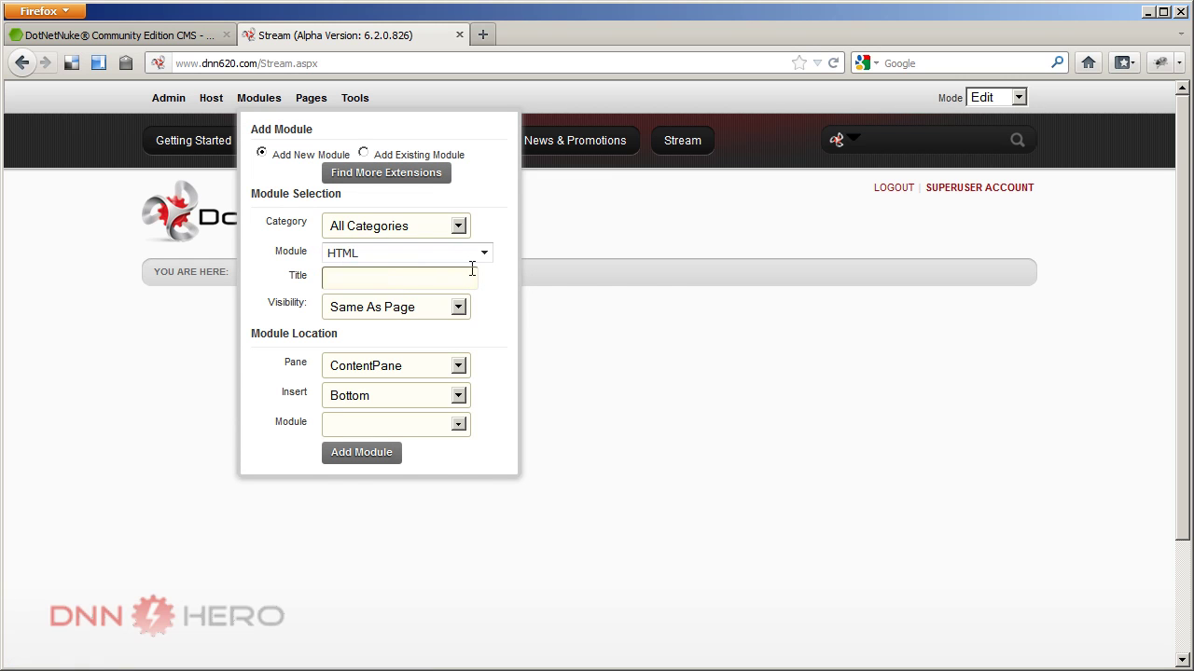
click(484, 252)
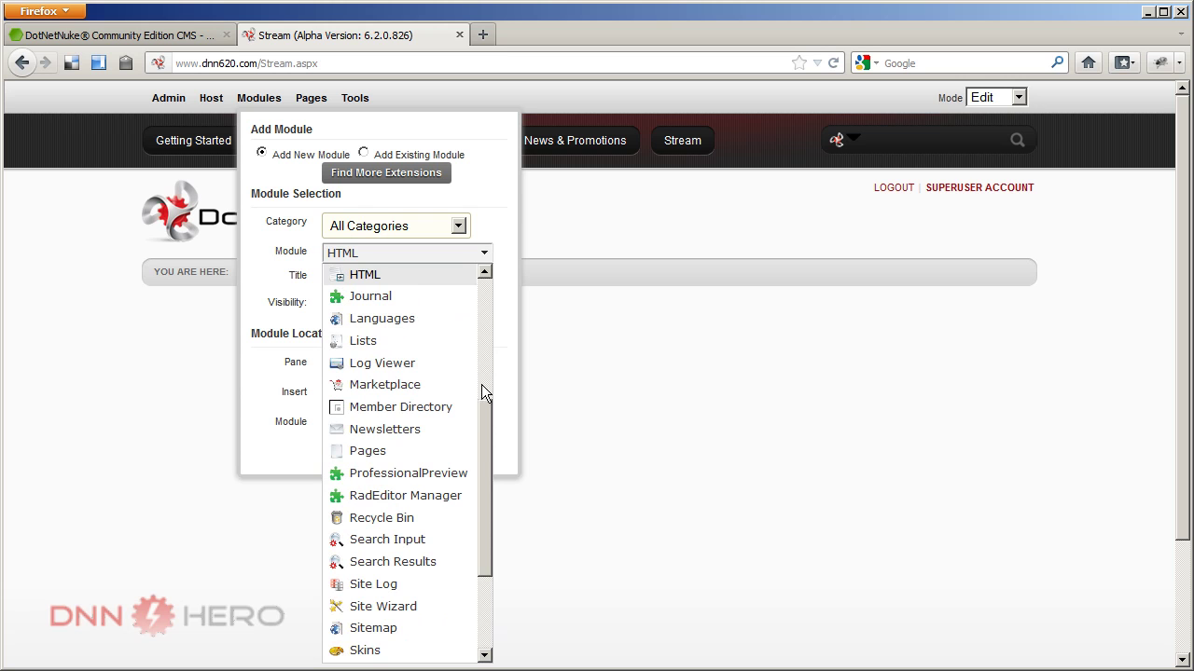
scroll(486, 407, up, 1)
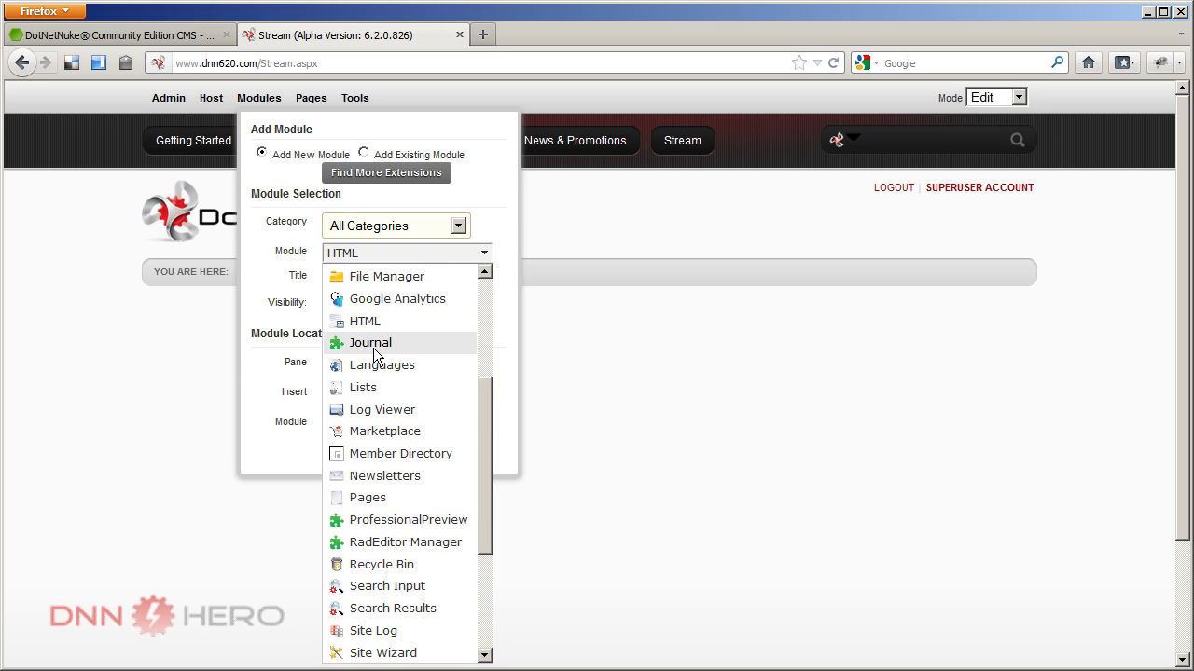
click(373, 346)
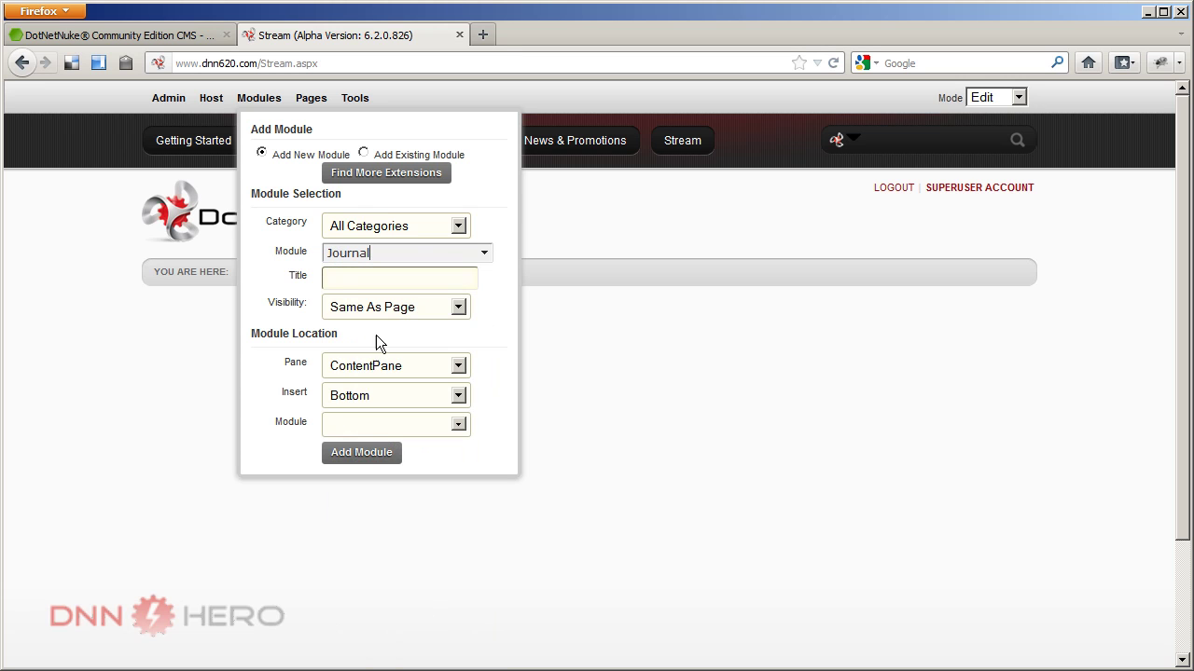
click(355, 455)
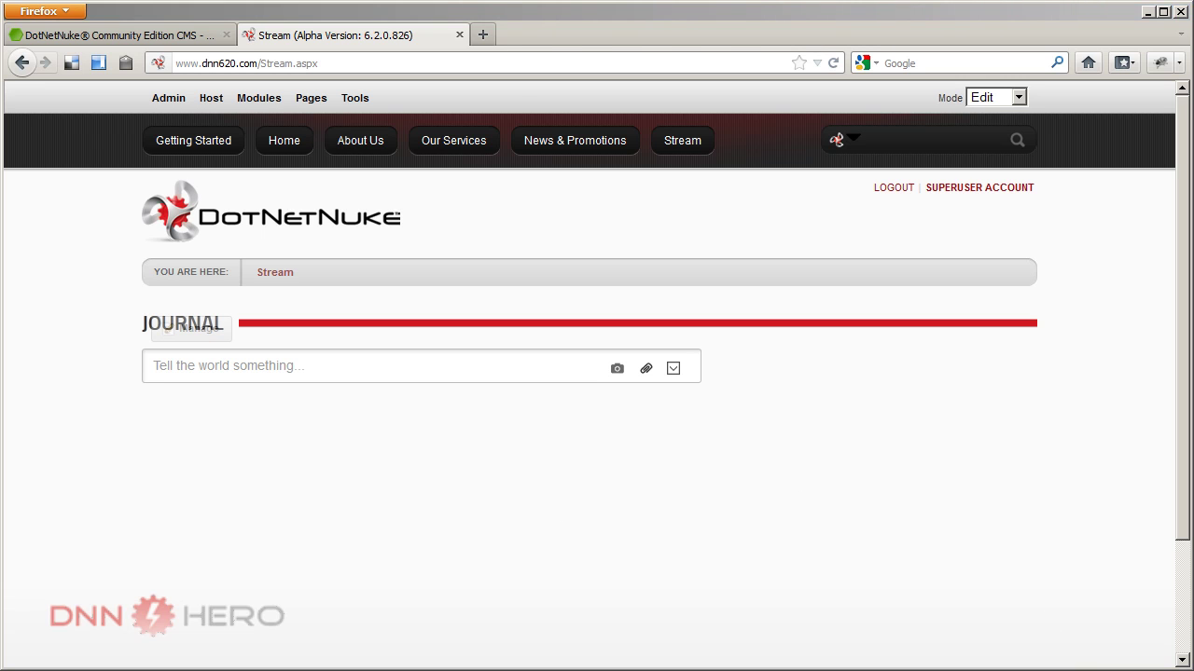
Go to the Journal's empty 'Tell the world something...' post box on the Stream page
mouse_move(455, 410)
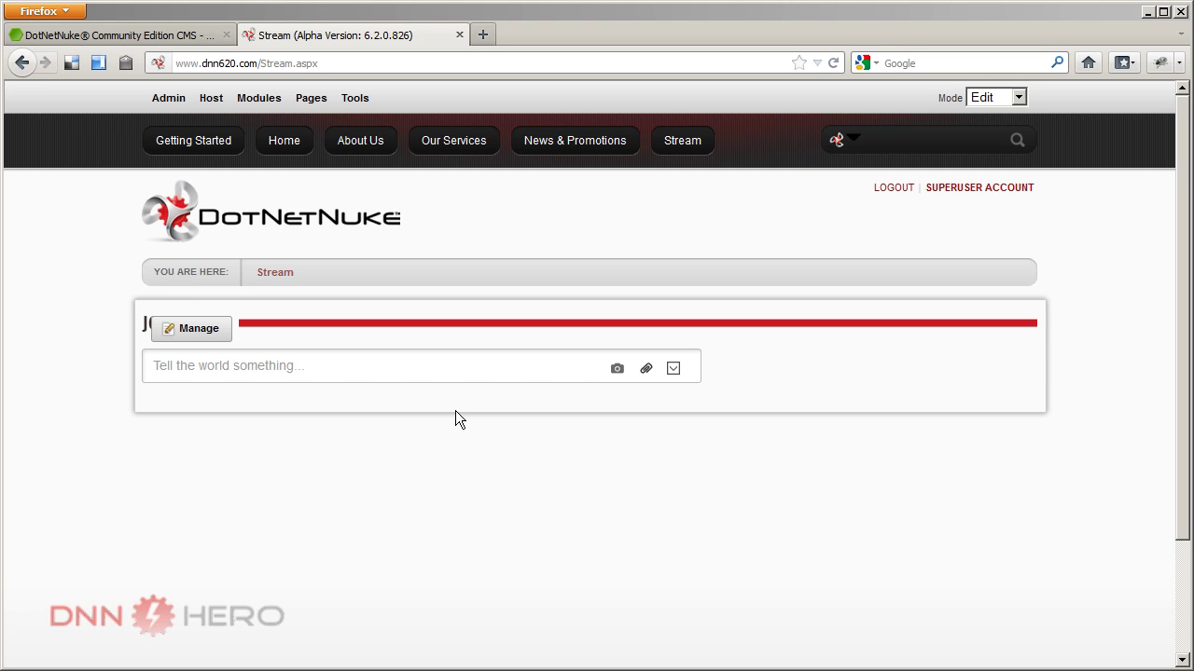
Write the Journal post 'This is a test', confirm it's visible to Everyone, and share it
click(399, 368)
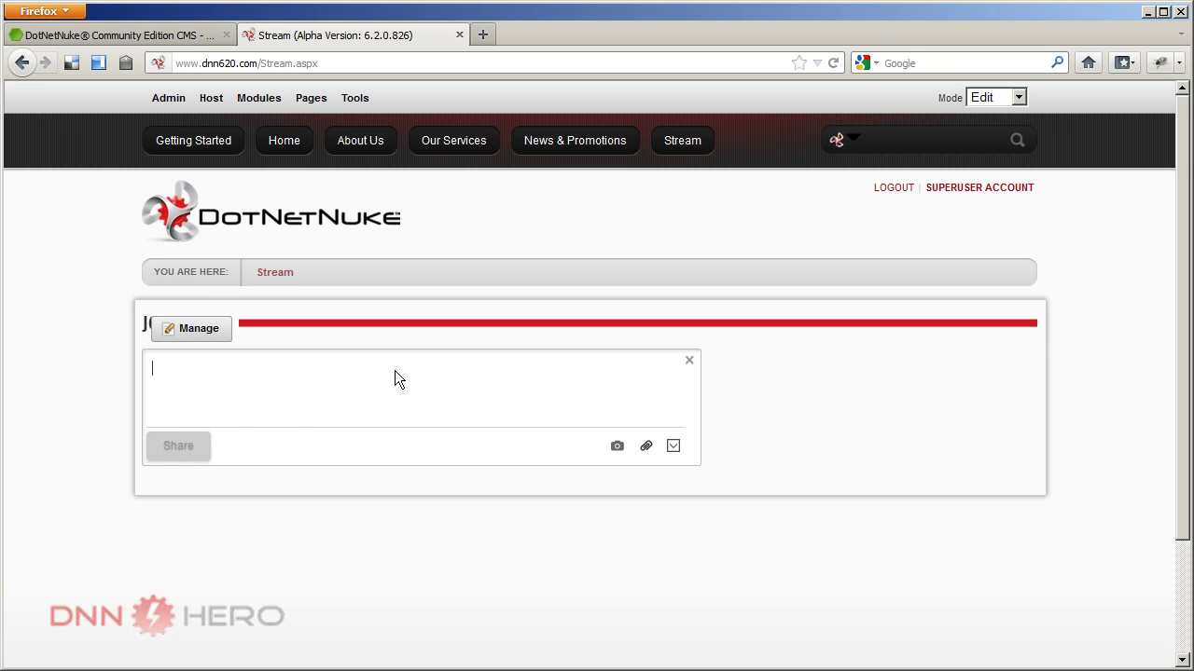
text(This is)
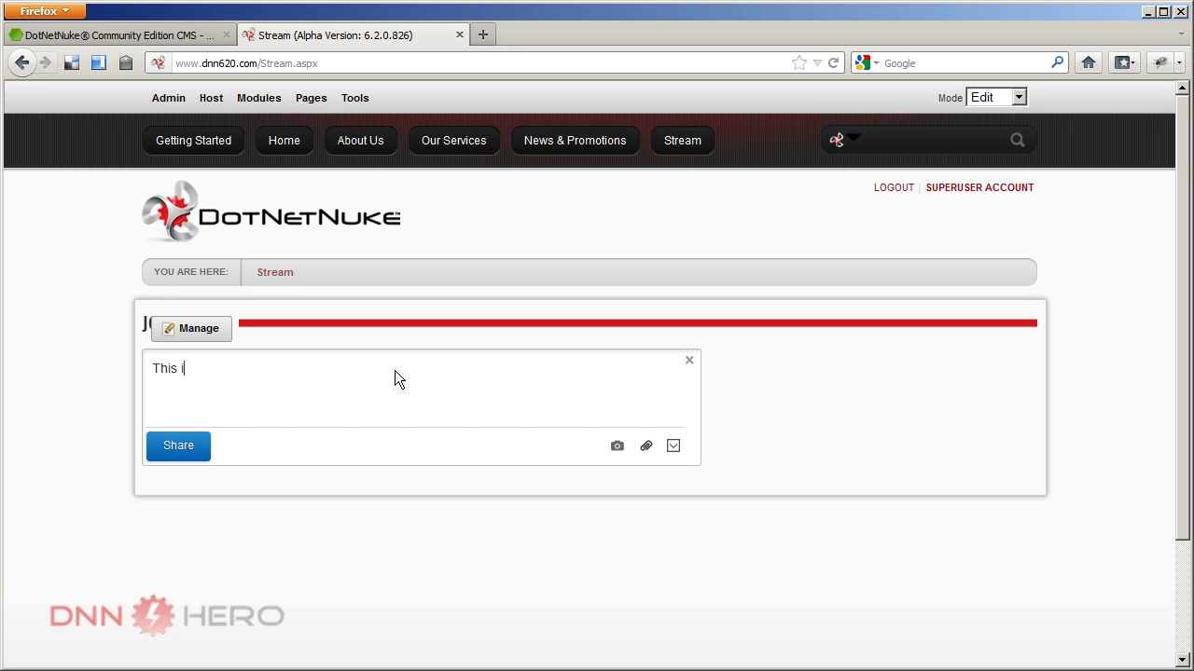
key(BackSpace)
text(i)
key(BackSpace)
text(s a test)
click(673, 448)
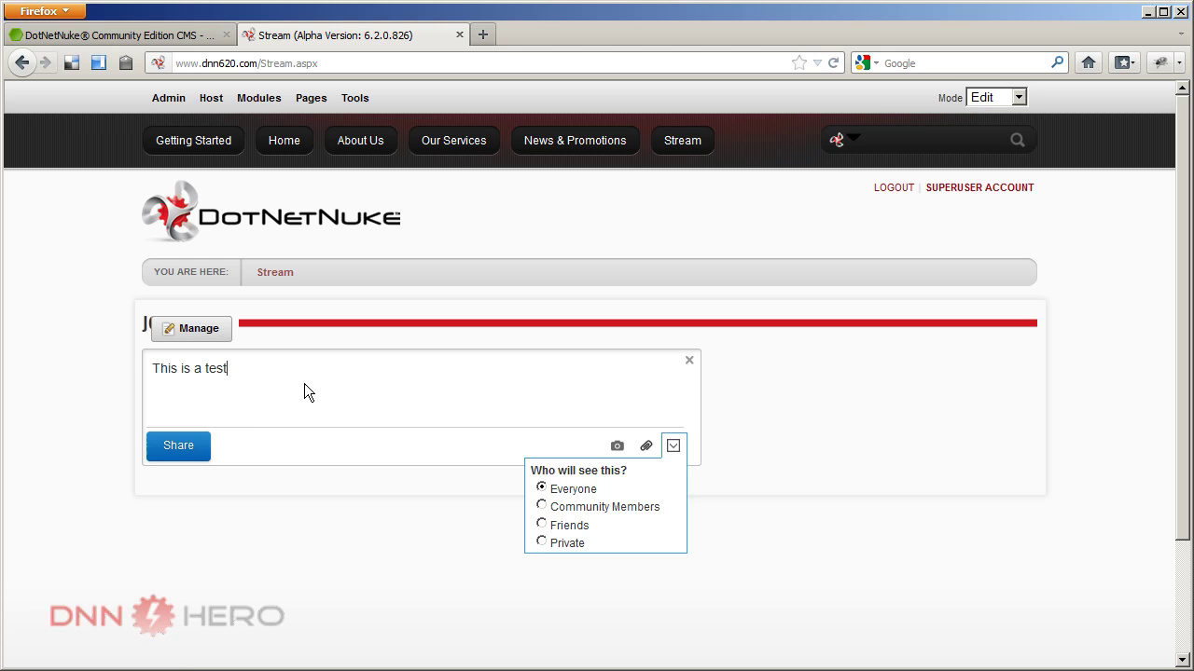
click(194, 446)
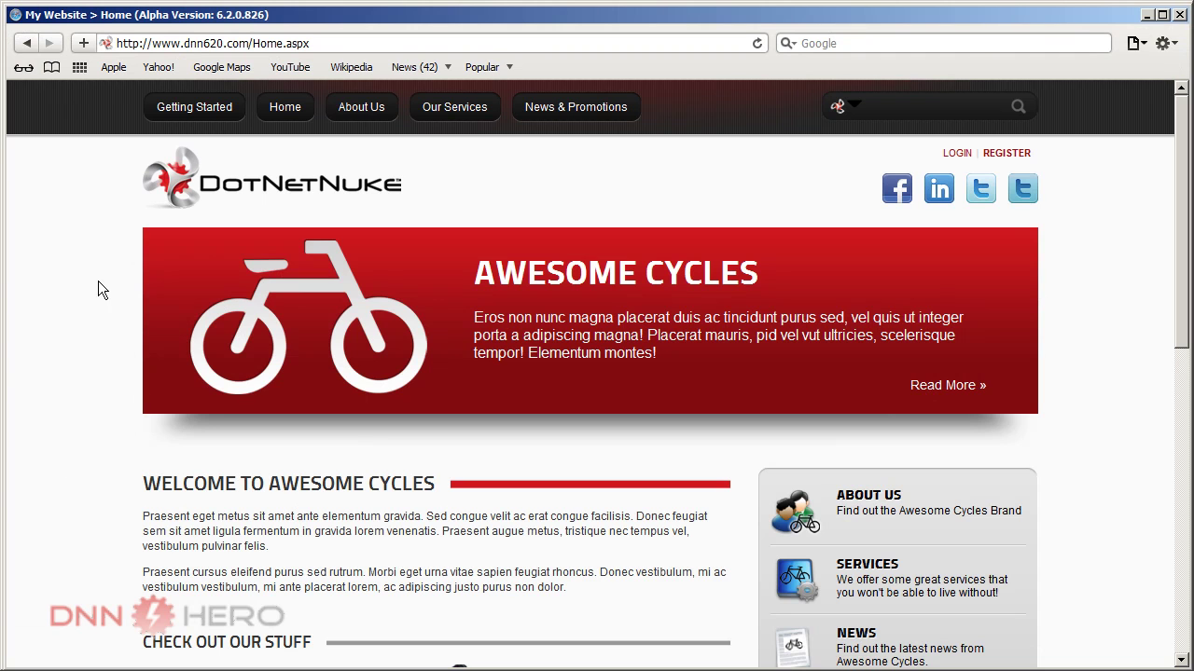
Refresh the home page in the second browser and go to Stream as an anonymous visitor
key(F5)
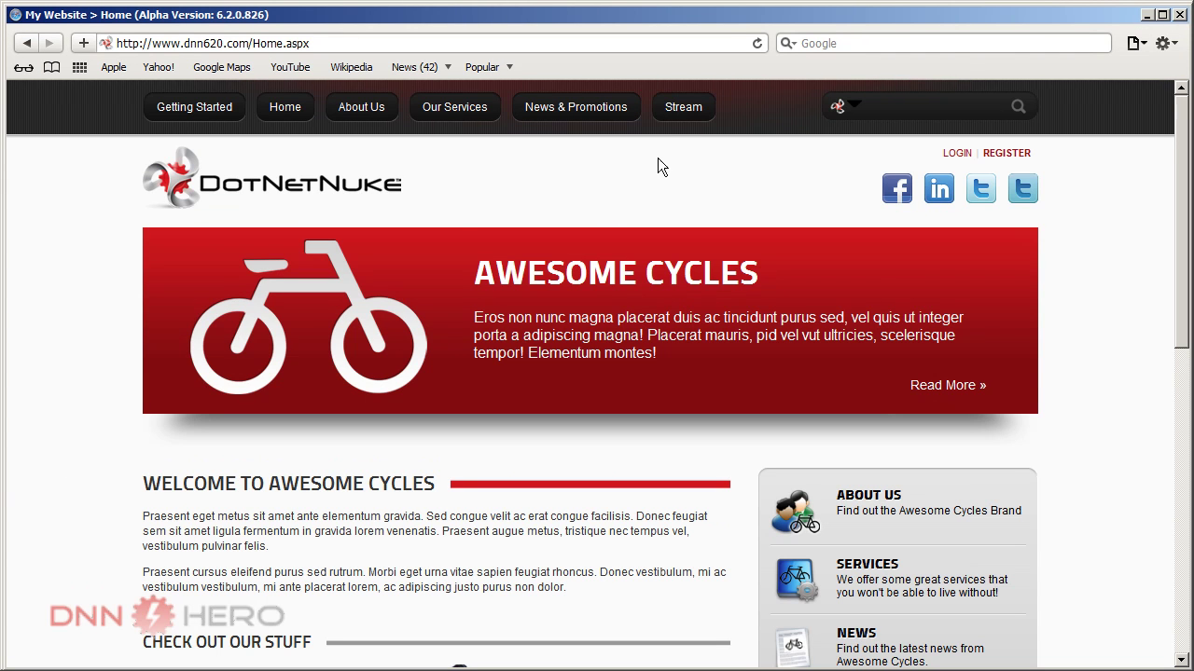
click(683, 108)
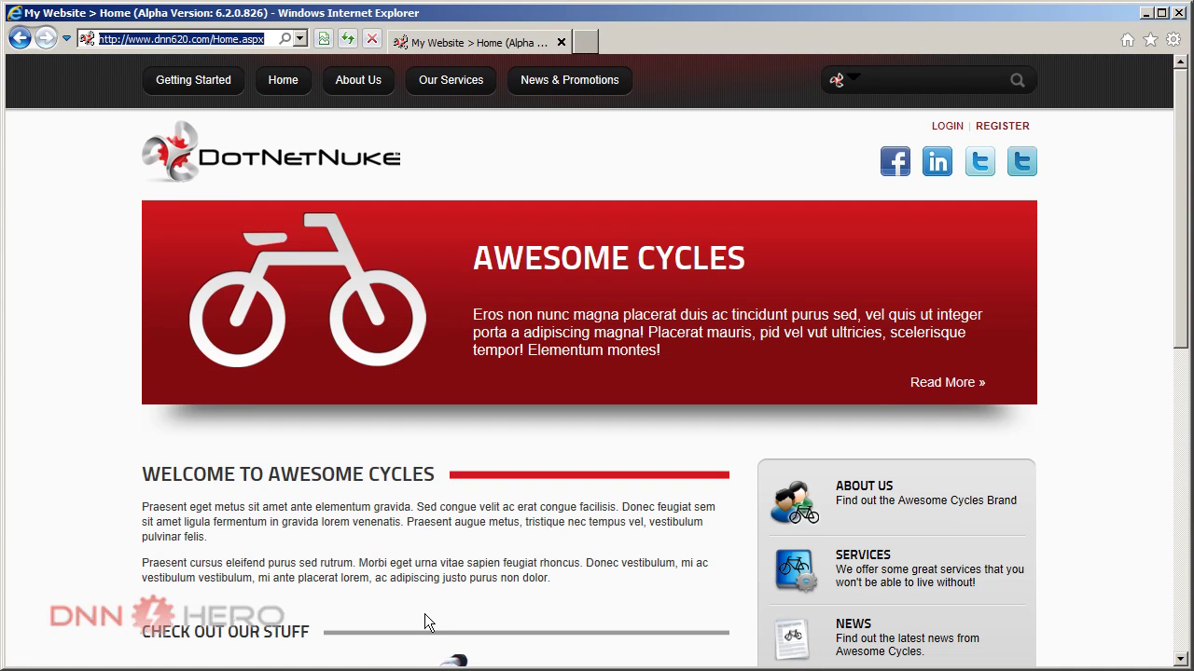
Log in as the regular user in Internet Explorer and open the Stream page
click(948, 127)
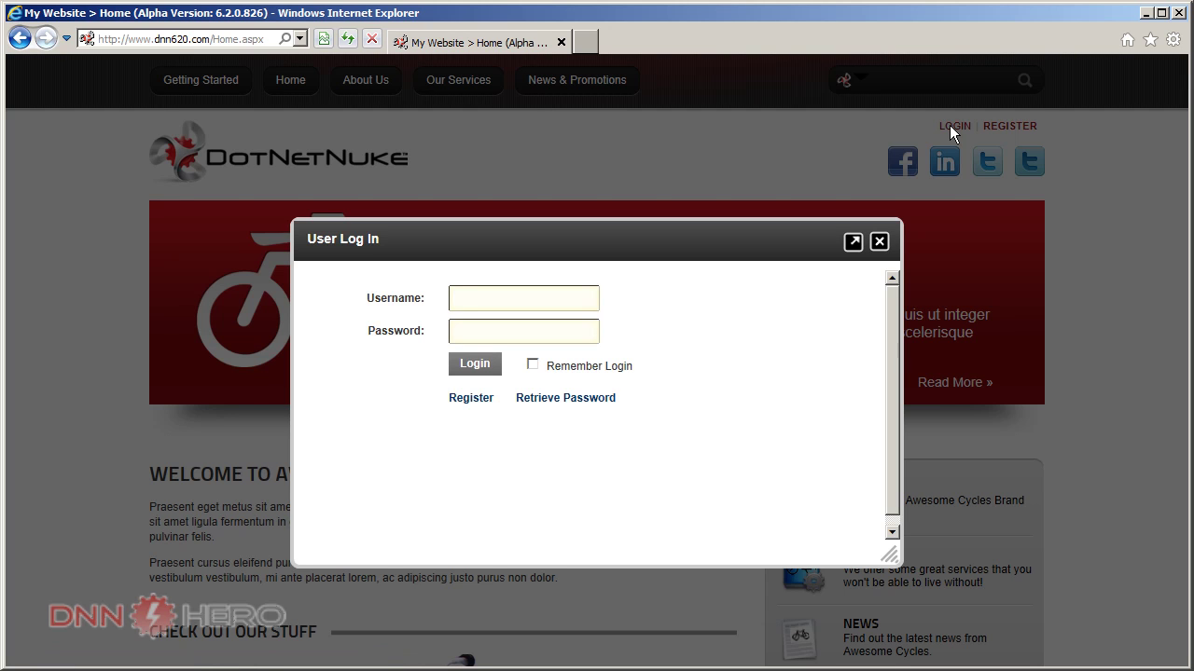
text(aderson)
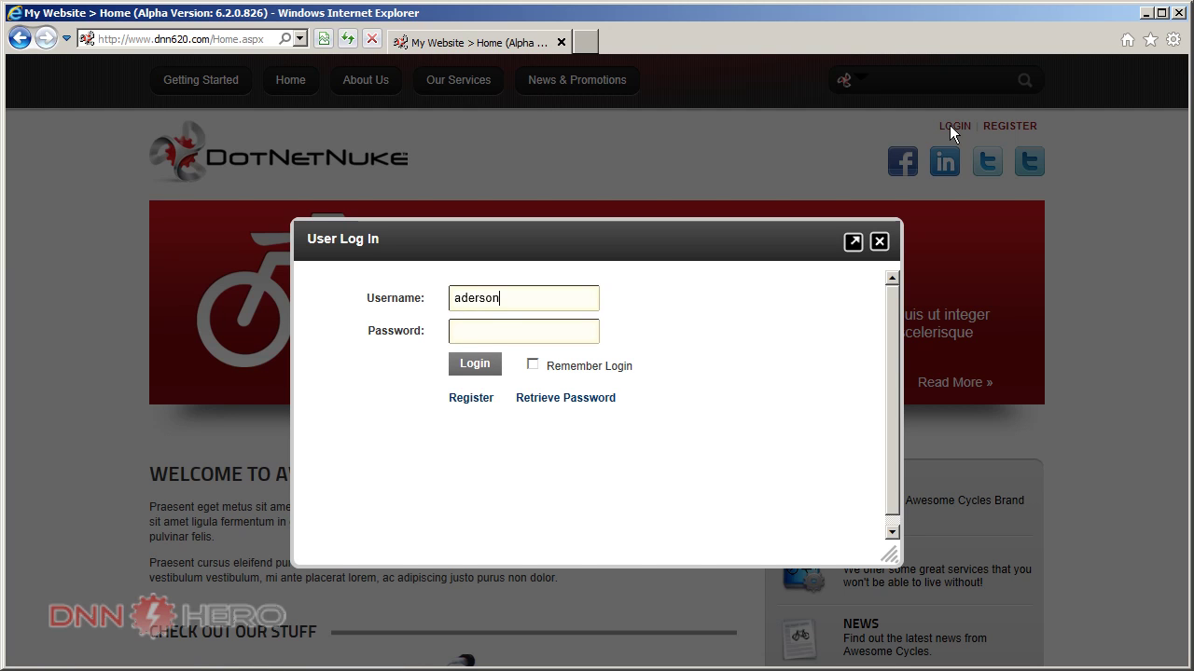
key(Tab)
text(••••)
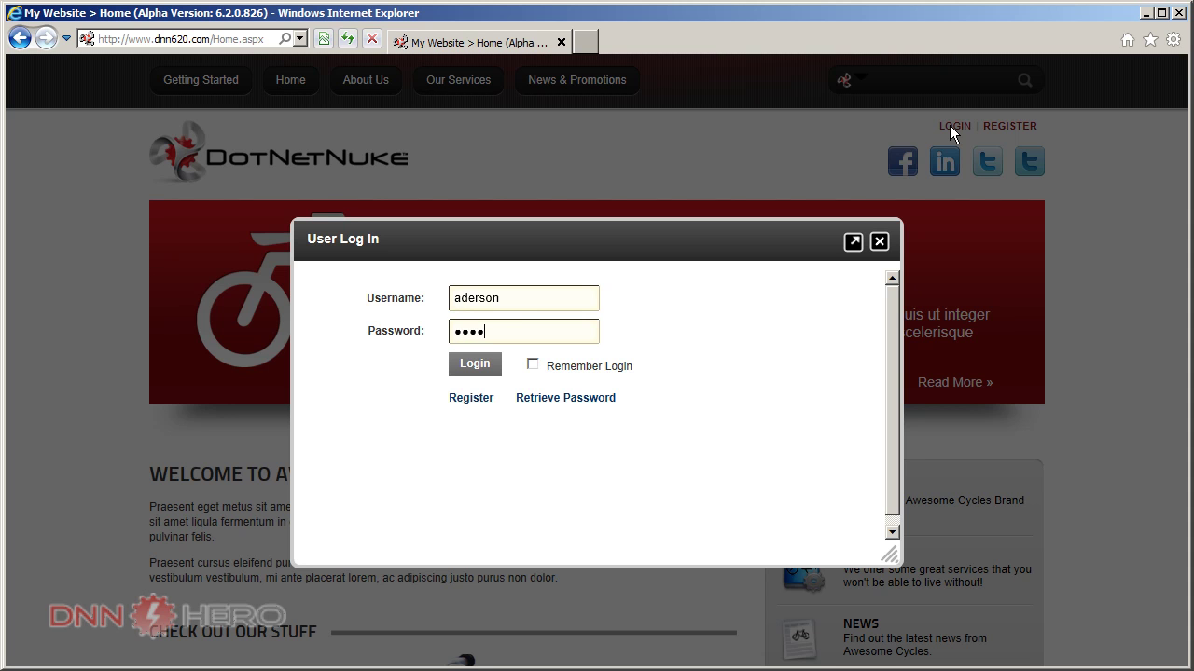
text(••••)
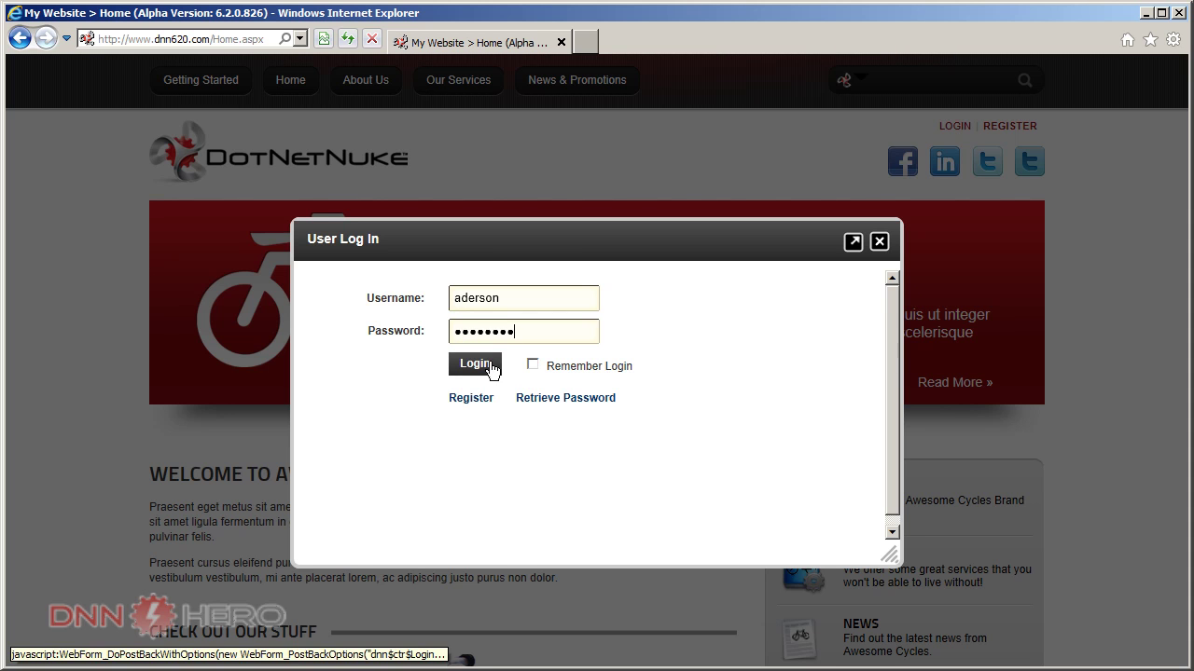
click(490, 364)
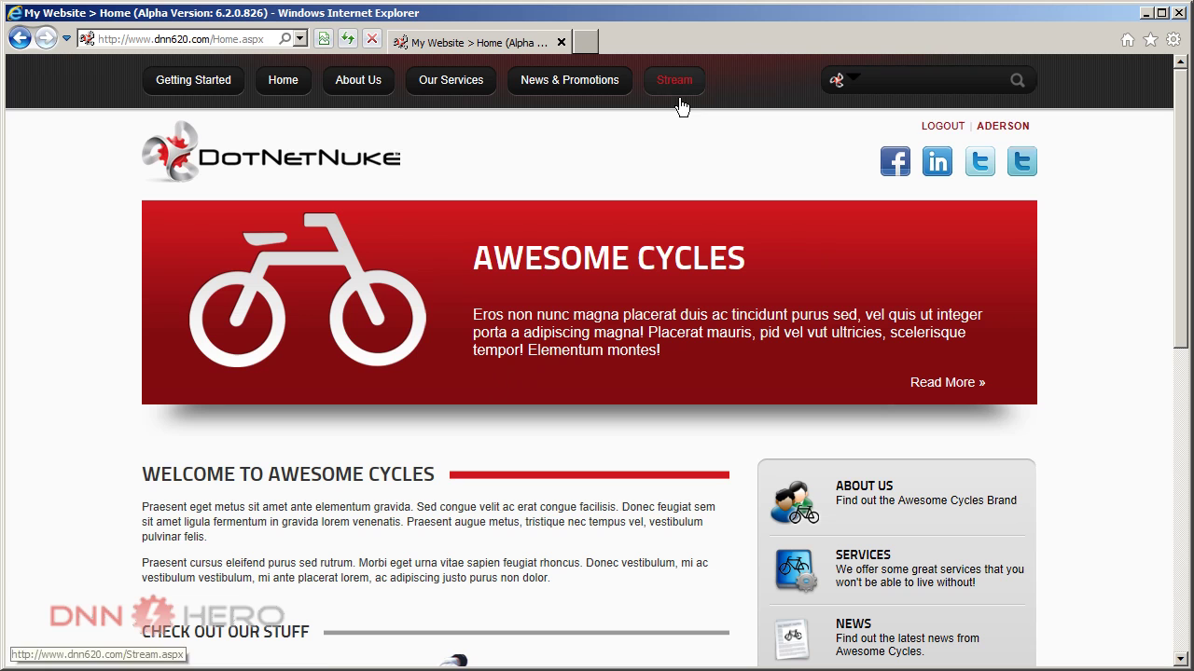
click(661, 85)
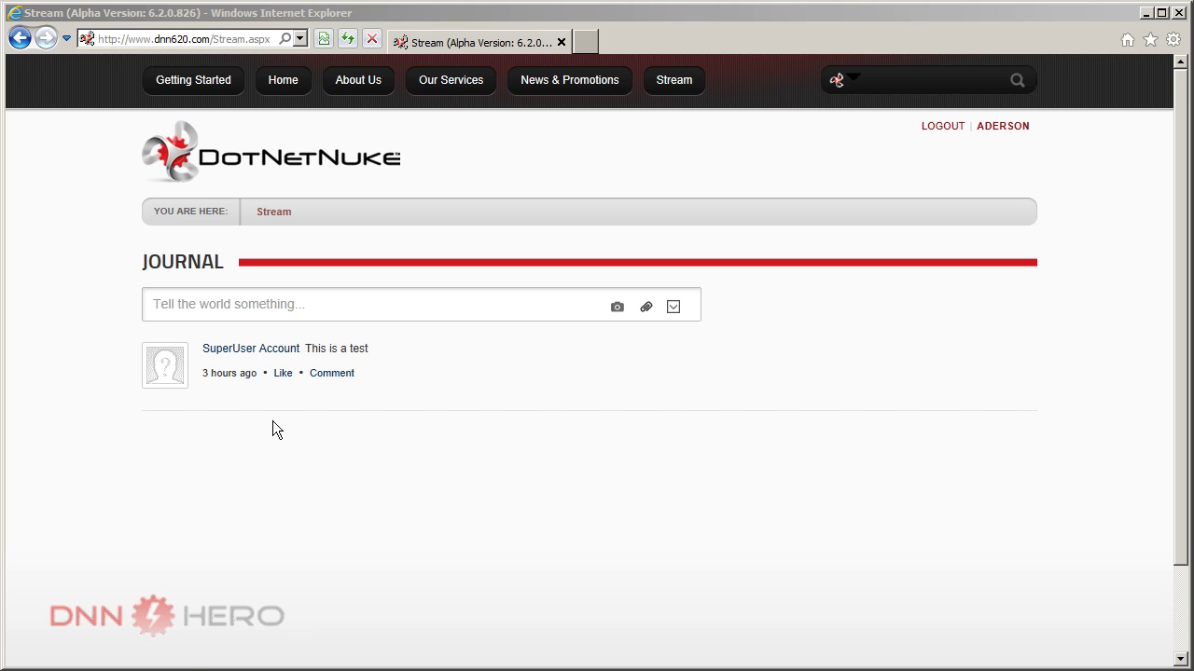
Comment 'This is my comment' on the 'This is a test' post
click(334, 375)
click(332, 411)
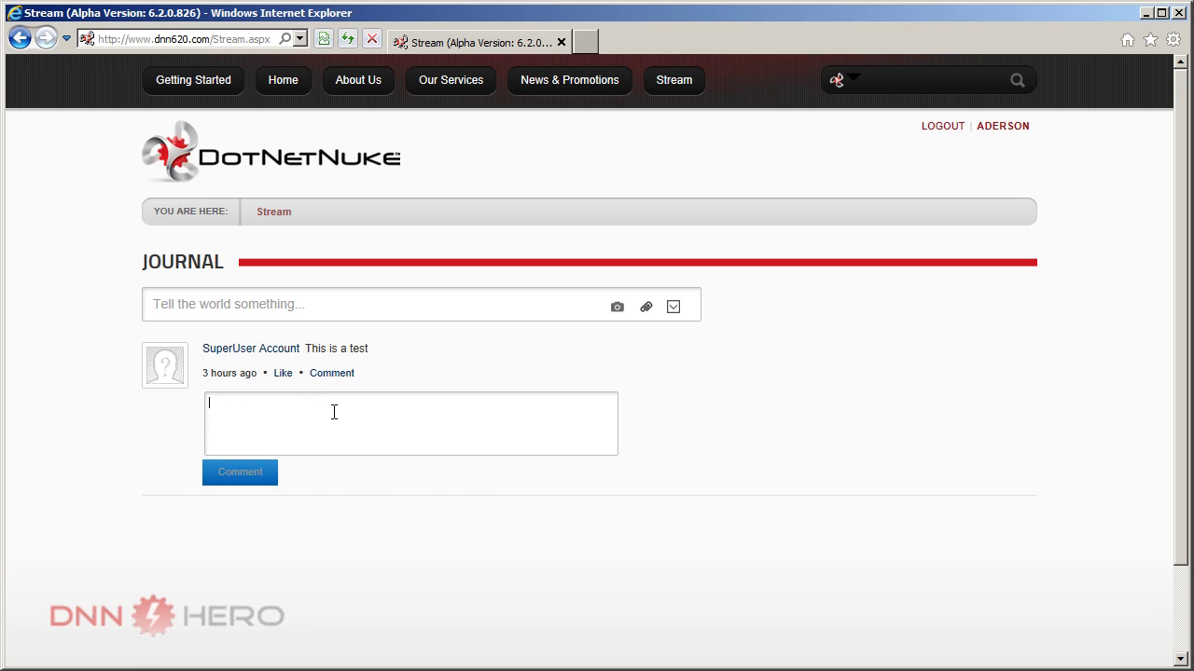
text(This is my comment)
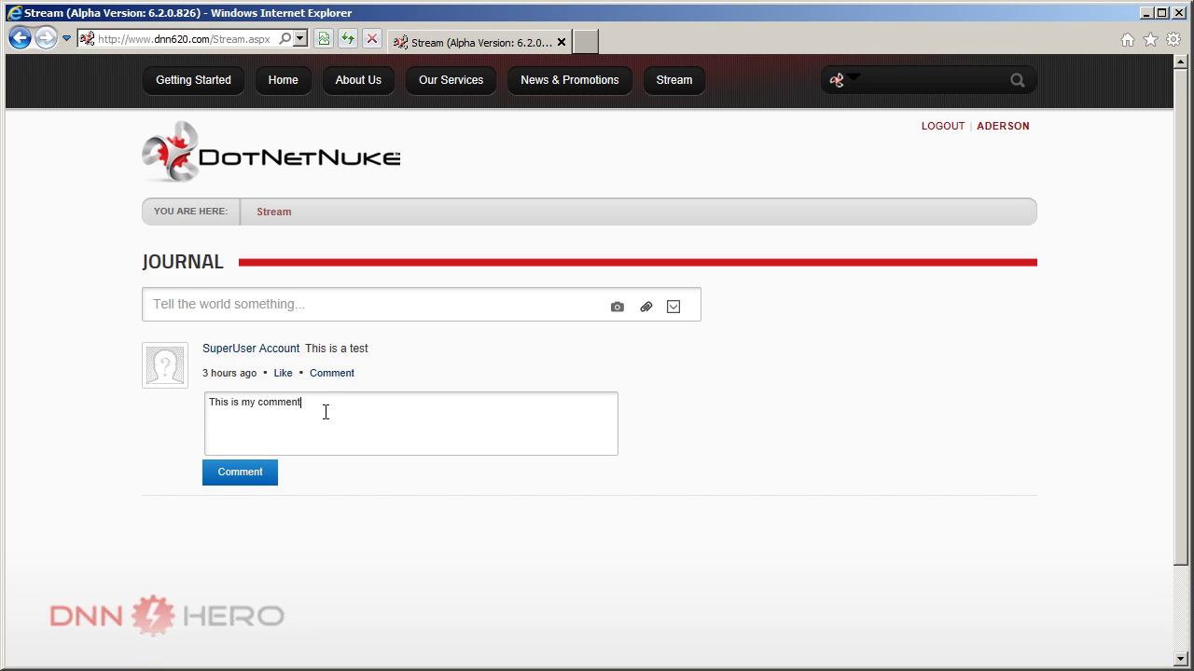
click(228, 478)
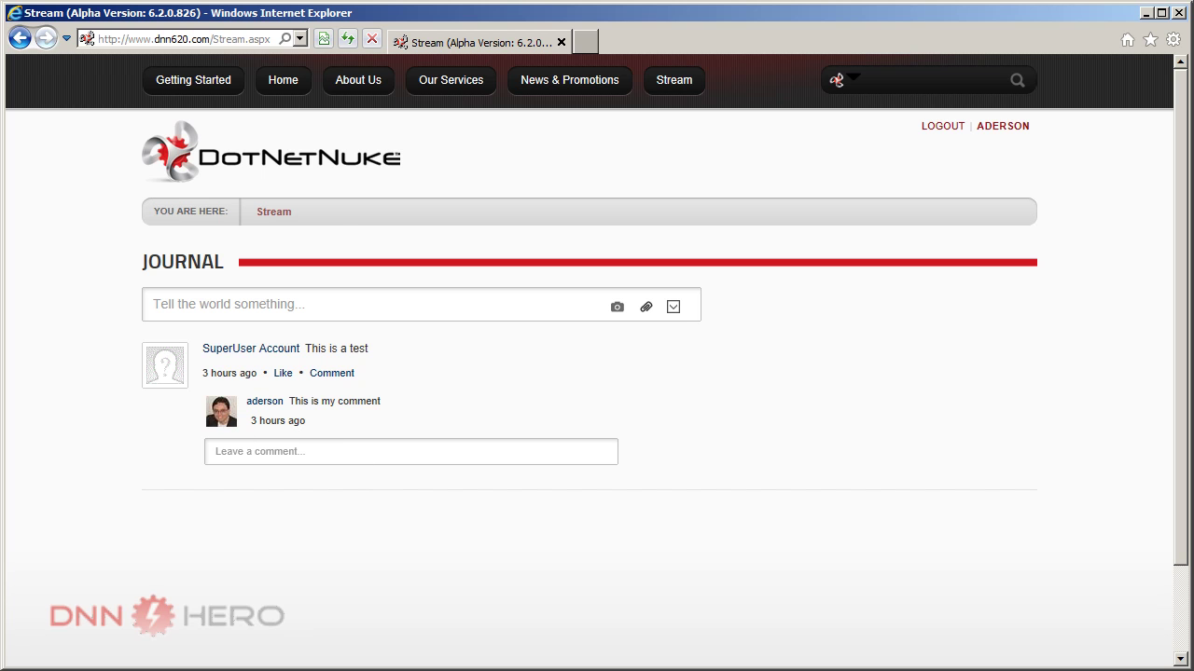
Like the test post as the regular user, then refresh the superuser's Stream view to confirm it
key(alt+Tab)
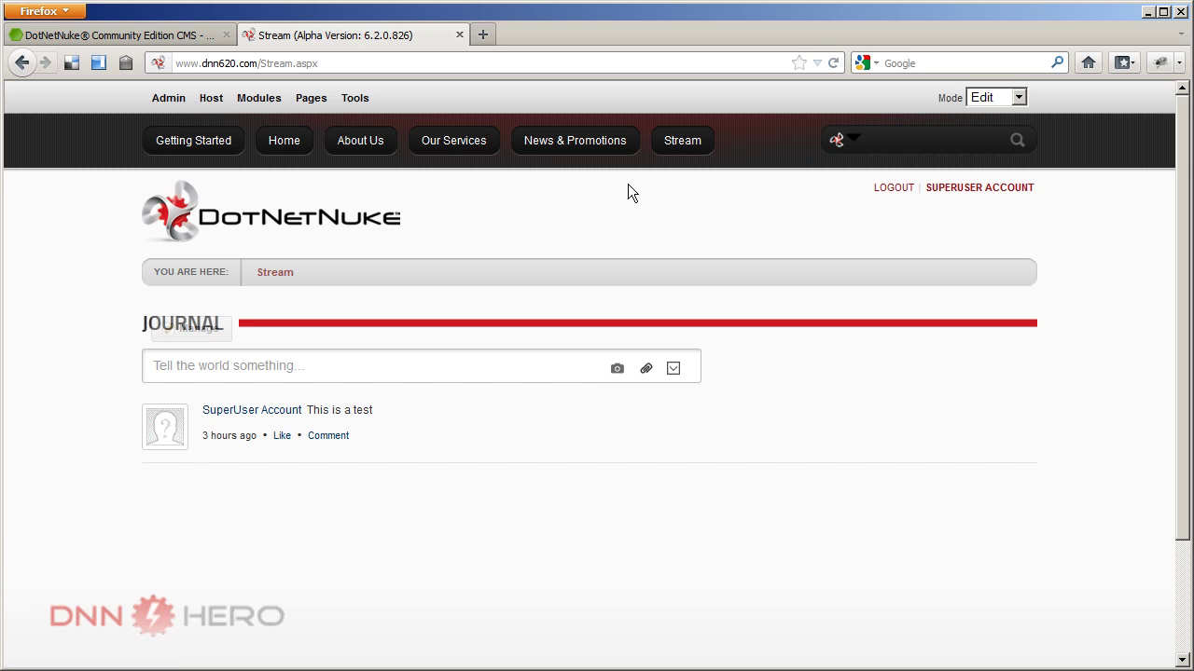
click(679, 151)
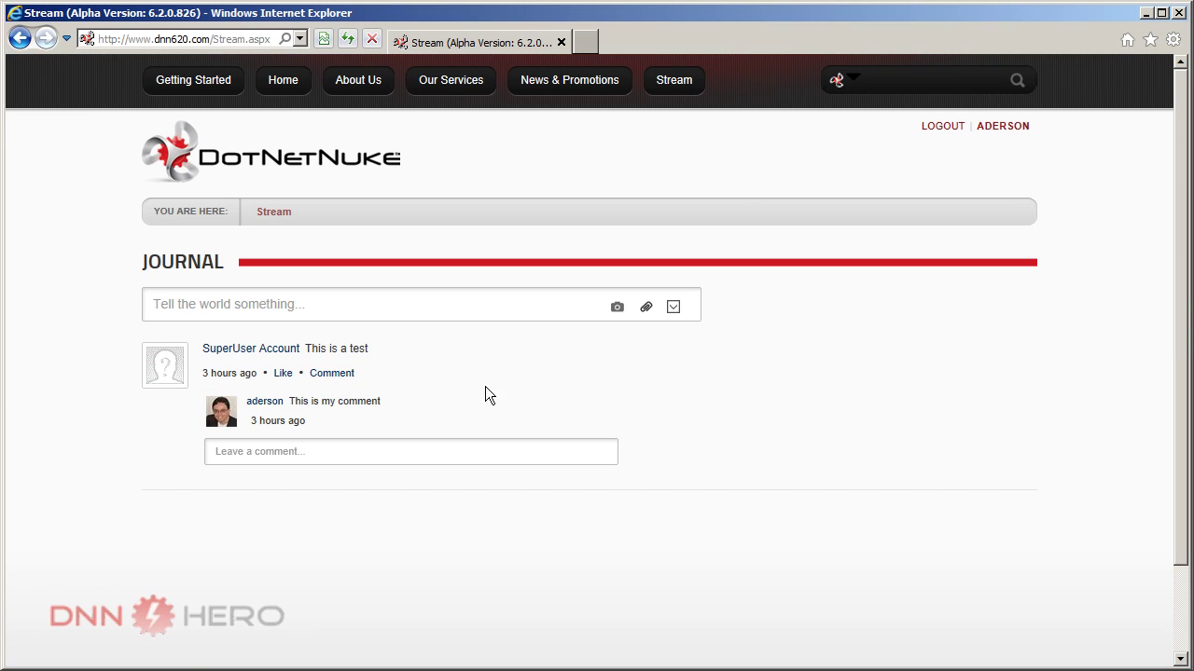
click(285, 374)
key(alt+Tab)
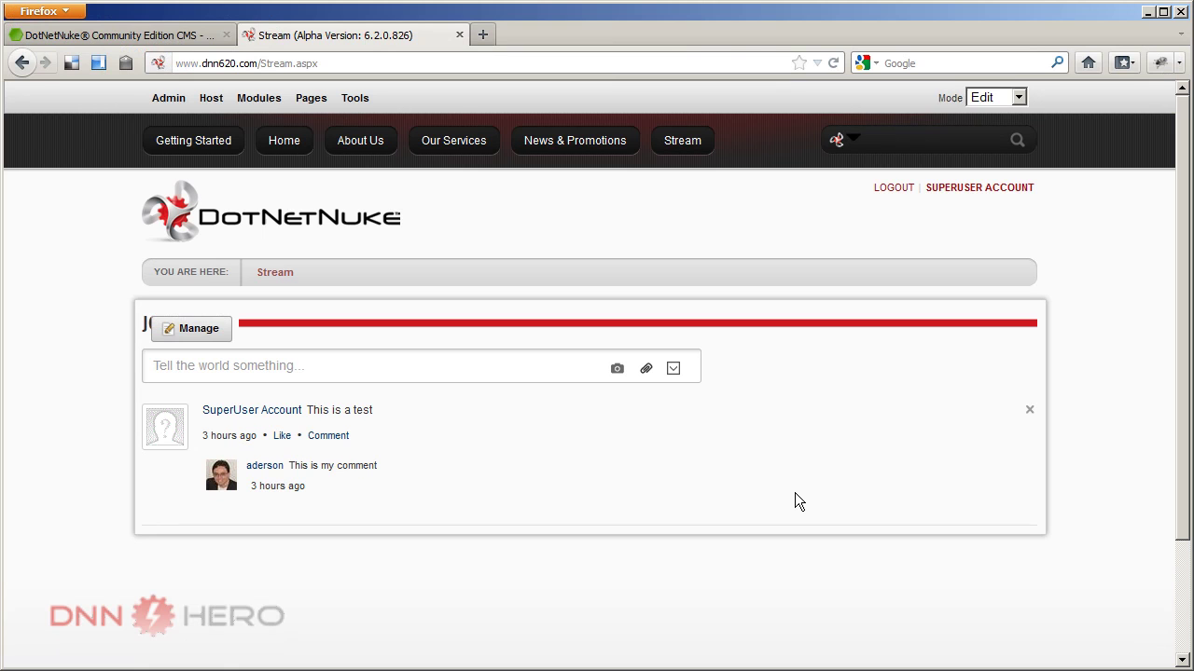
key(F5)
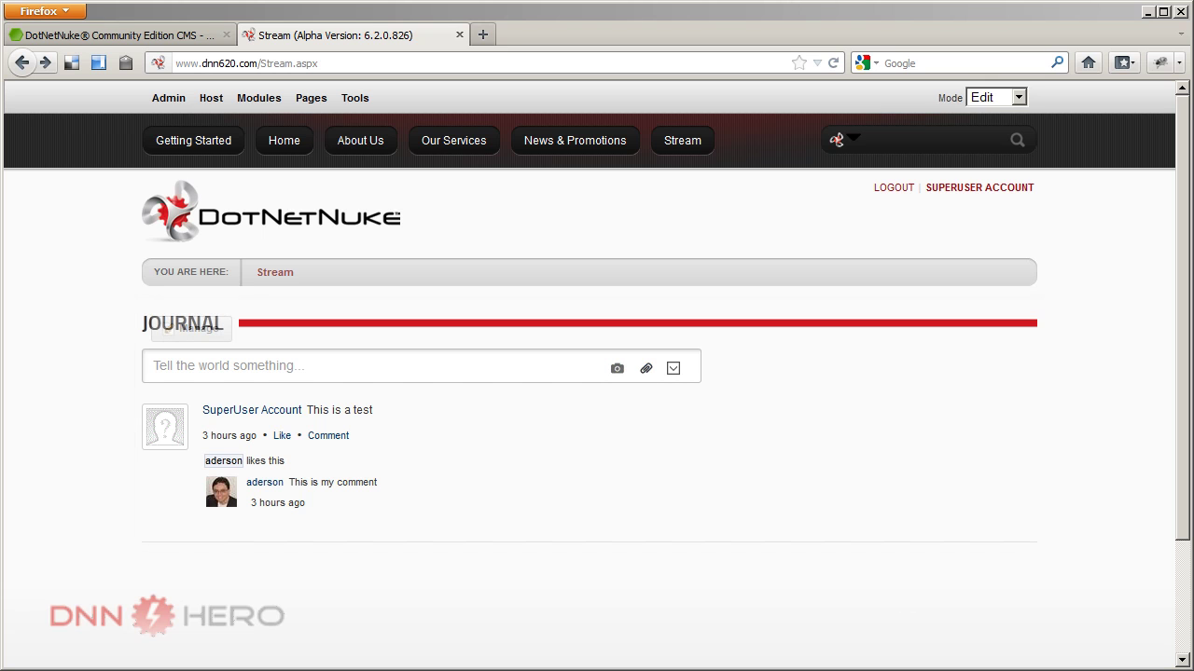
Start a journal post 'This is my picture' and attach smiley-face-wallpaper-014.jpg from the computer
click(616, 370)
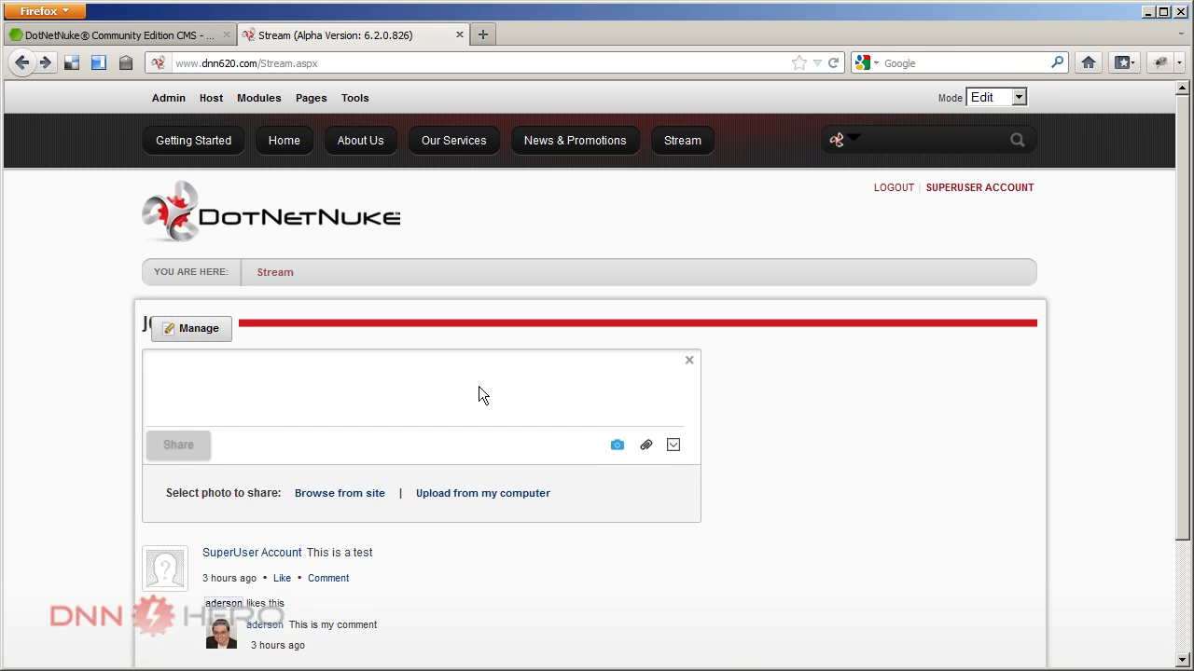
text(This )
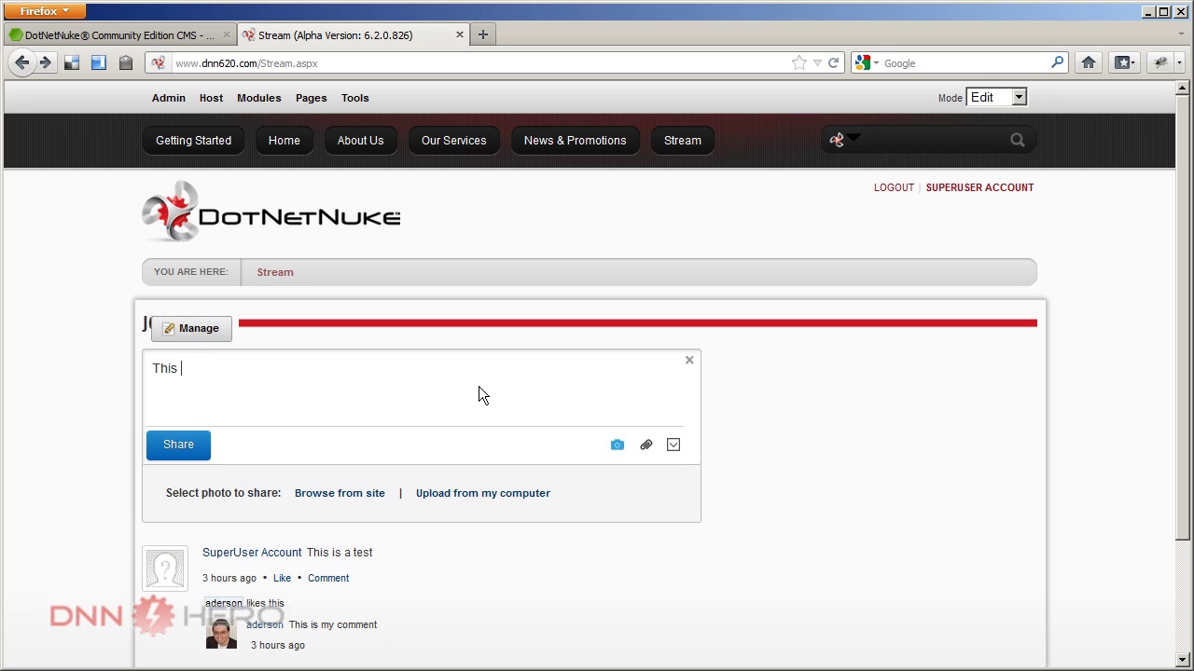
text(is my picture)
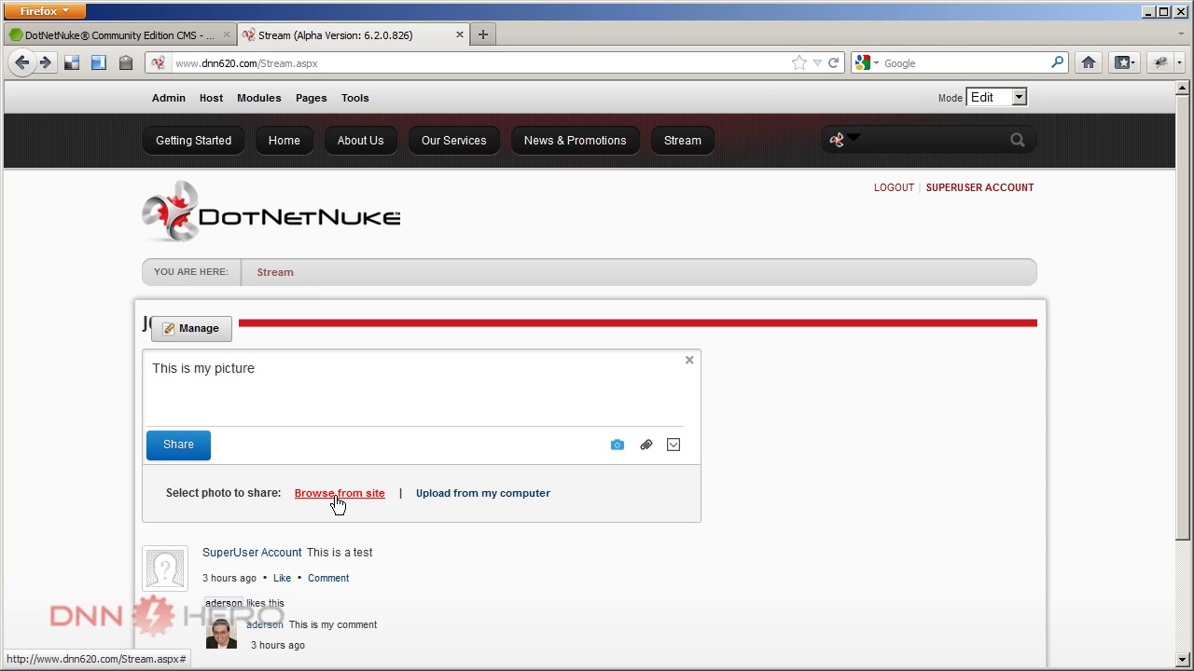
click(456, 492)
text(E:\videos\video315)
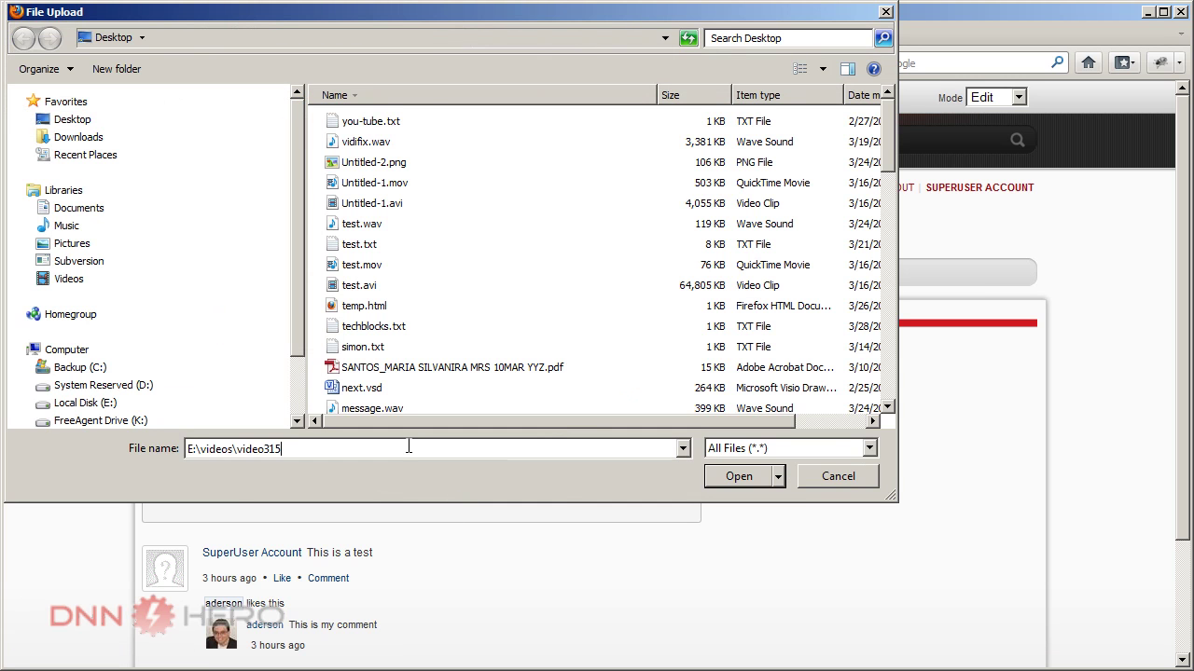
key(Return)
click(372, 126)
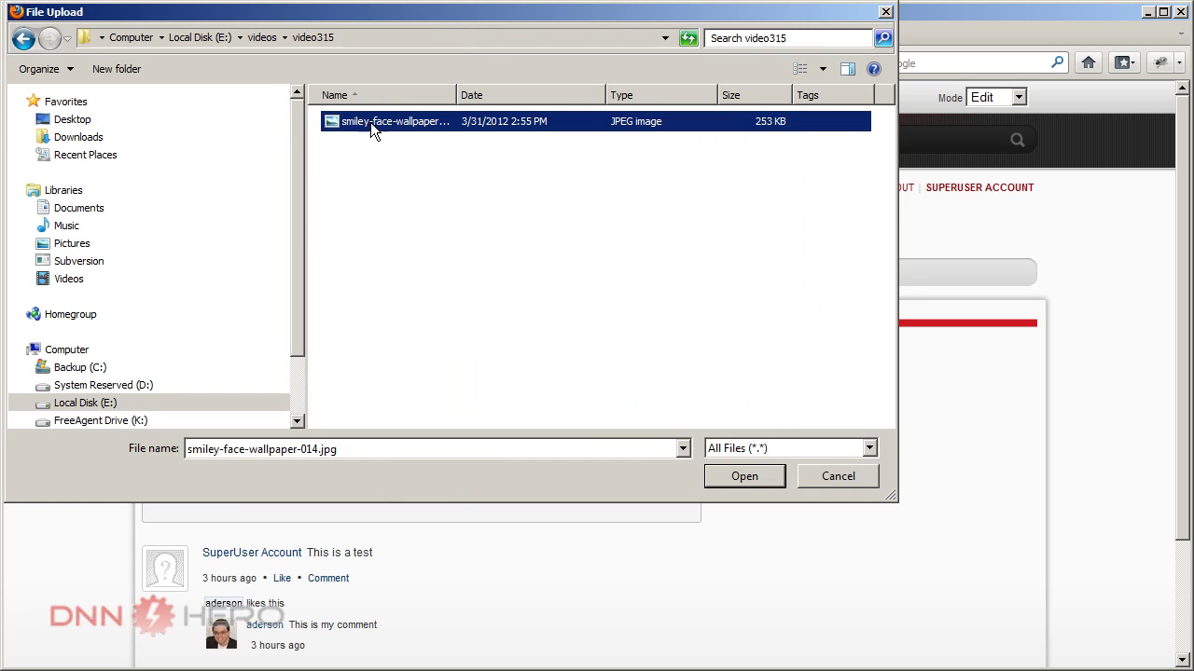
click(715, 480)
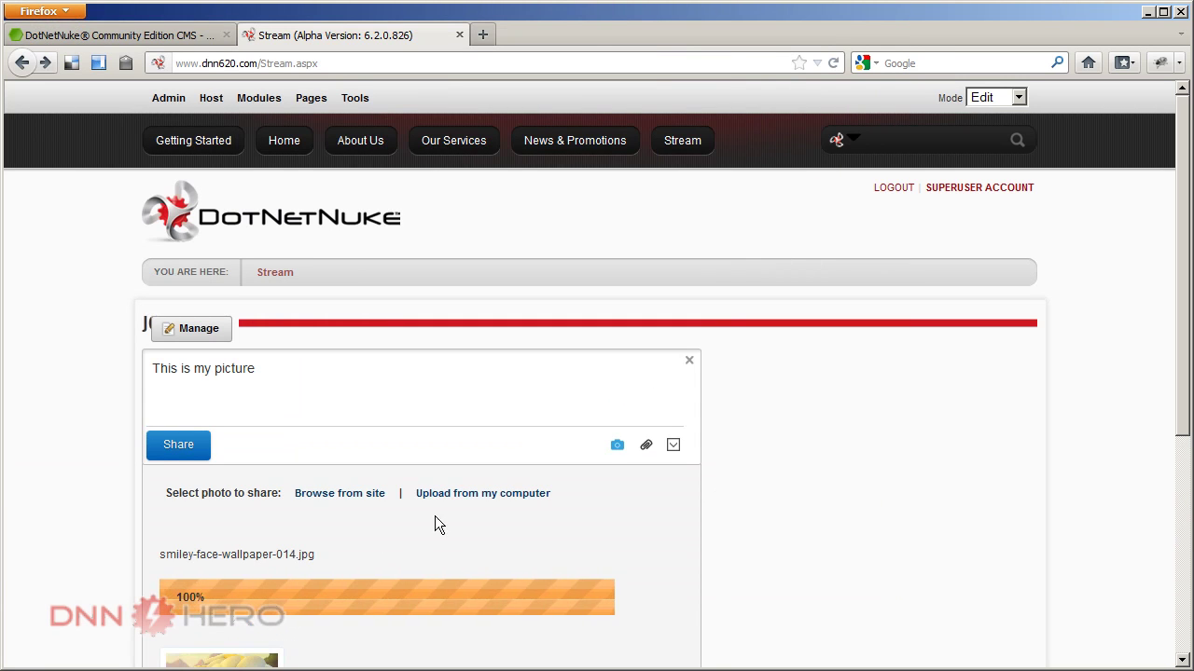
Limit the picture post's audience to Community Members and share it
scroll(695, 527, down, 1)
scroll(696, 527, down, 1)
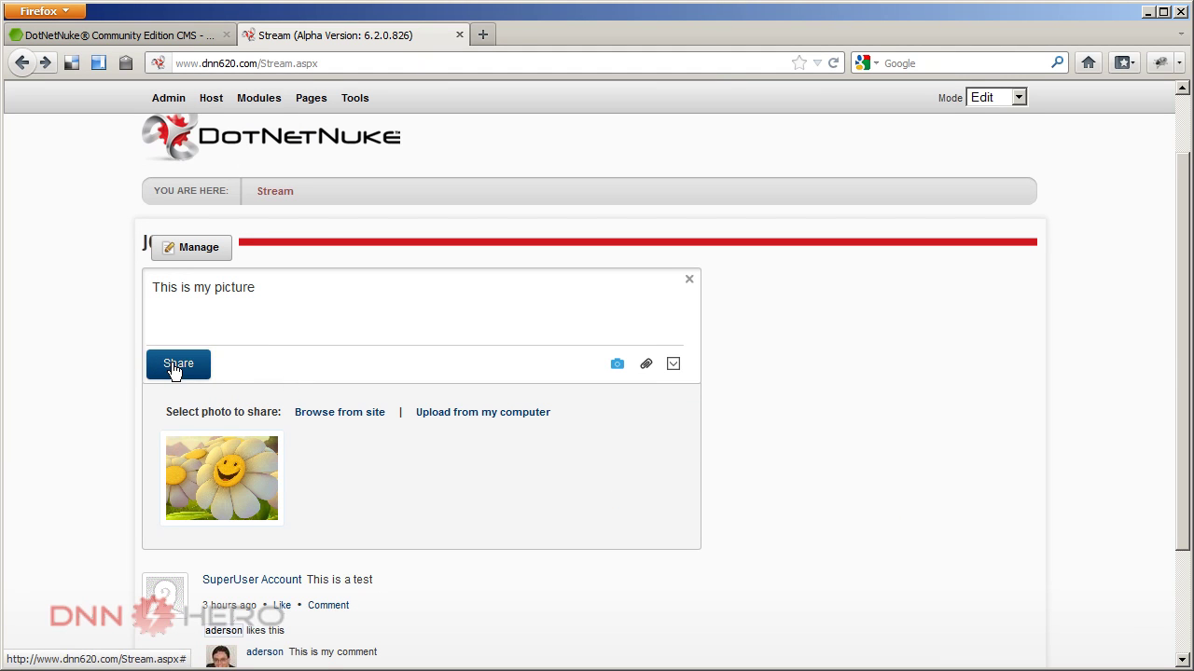
click(673, 365)
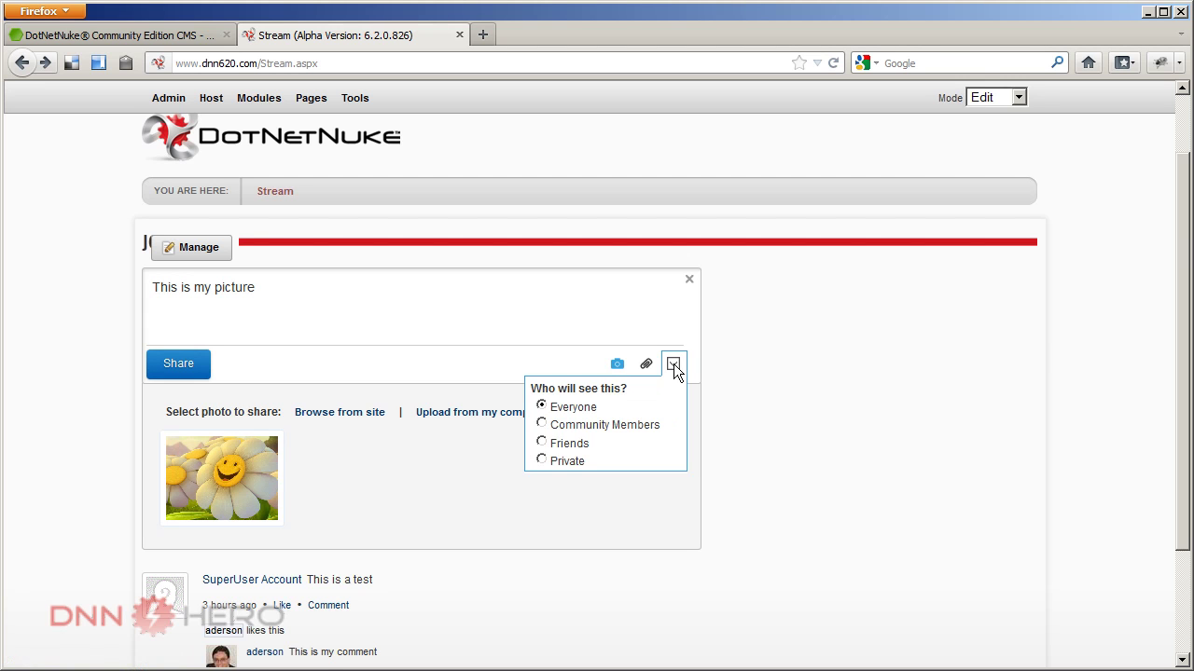
click(543, 426)
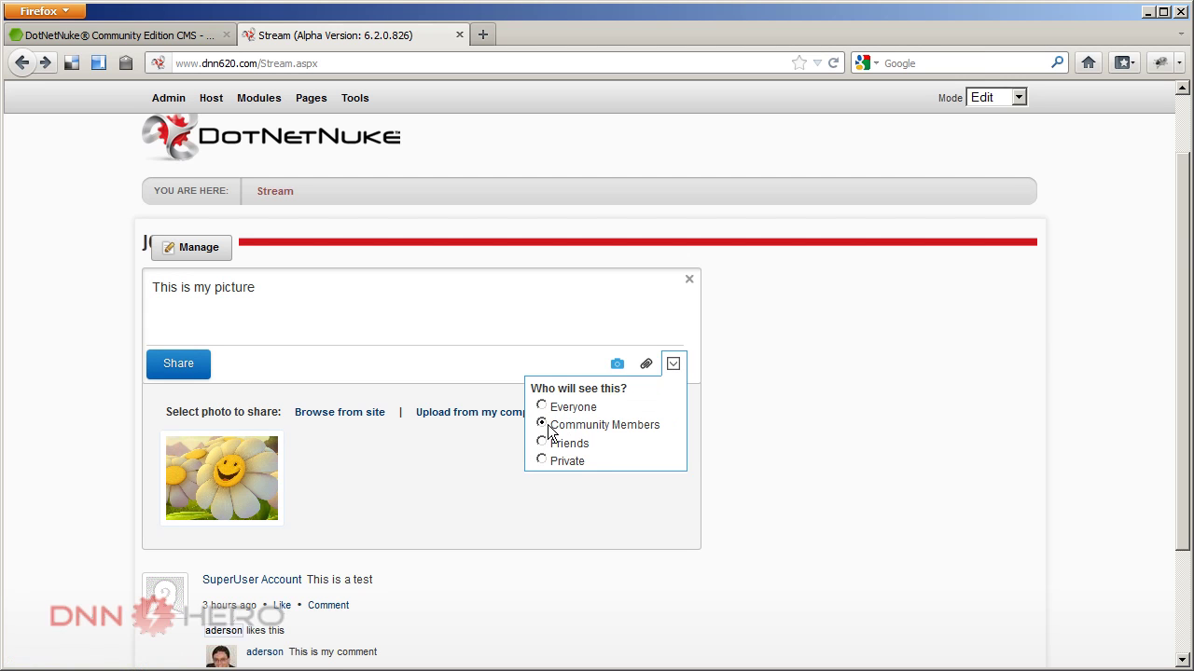
click(192, 371)
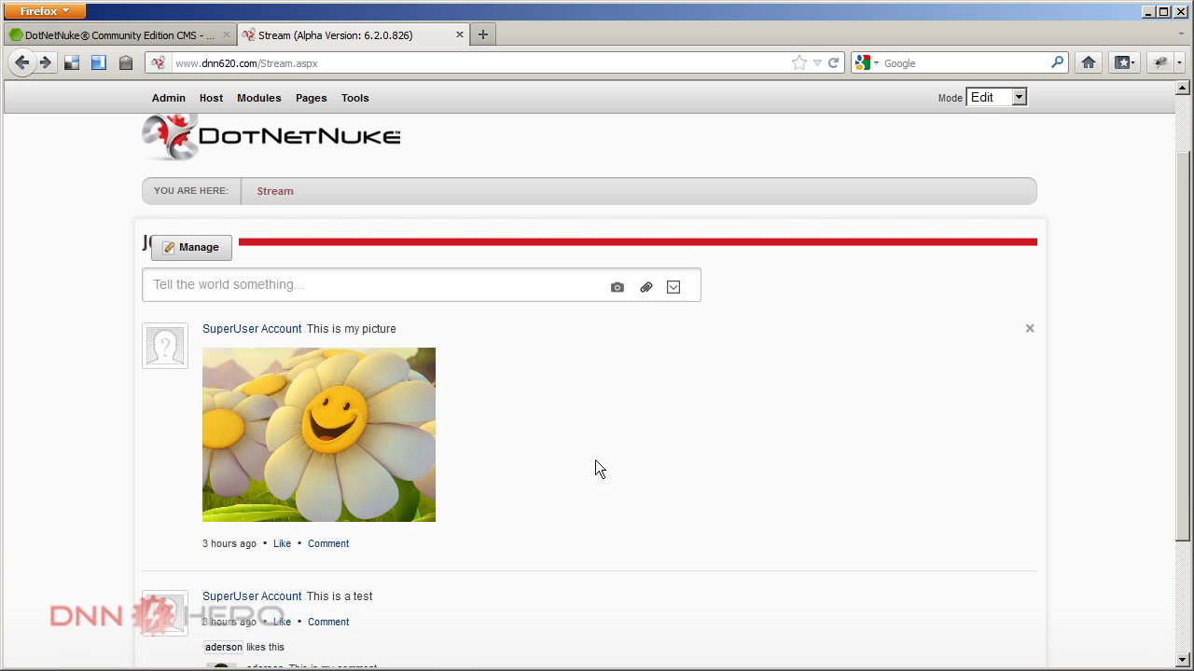
Reload the Stream page in other browsers, logged out and as a member, to check the picture post's visibility
scroll(778, 518, up, 2)
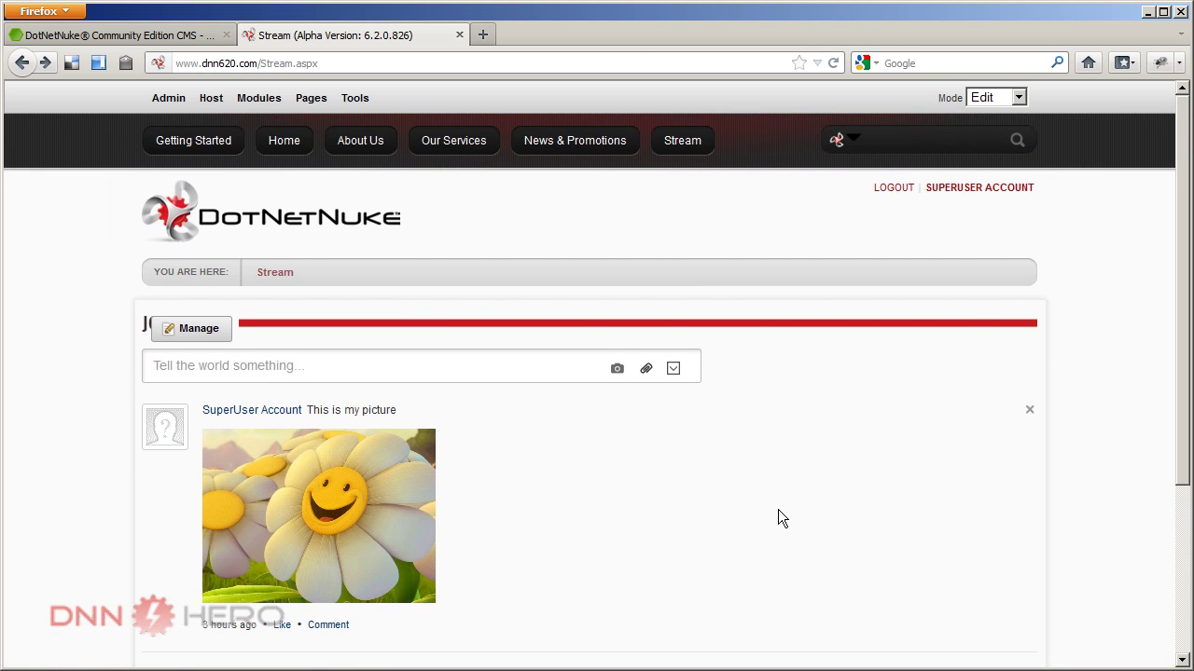
scroll(780, 518, down, 2)
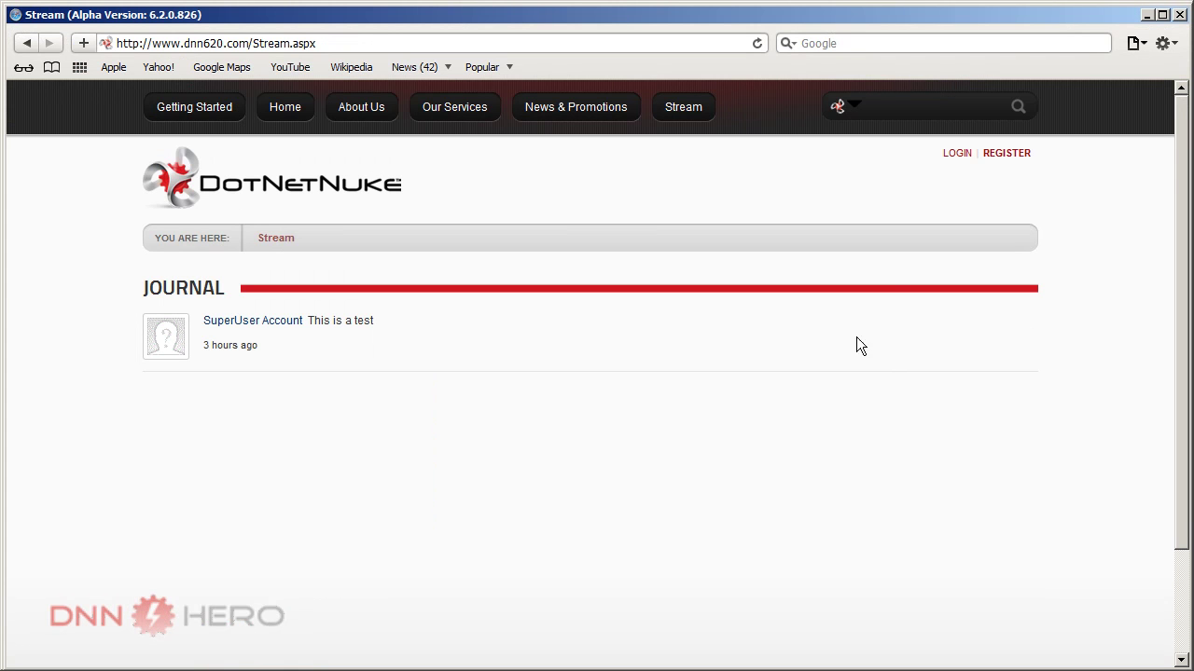
click(682, 116)
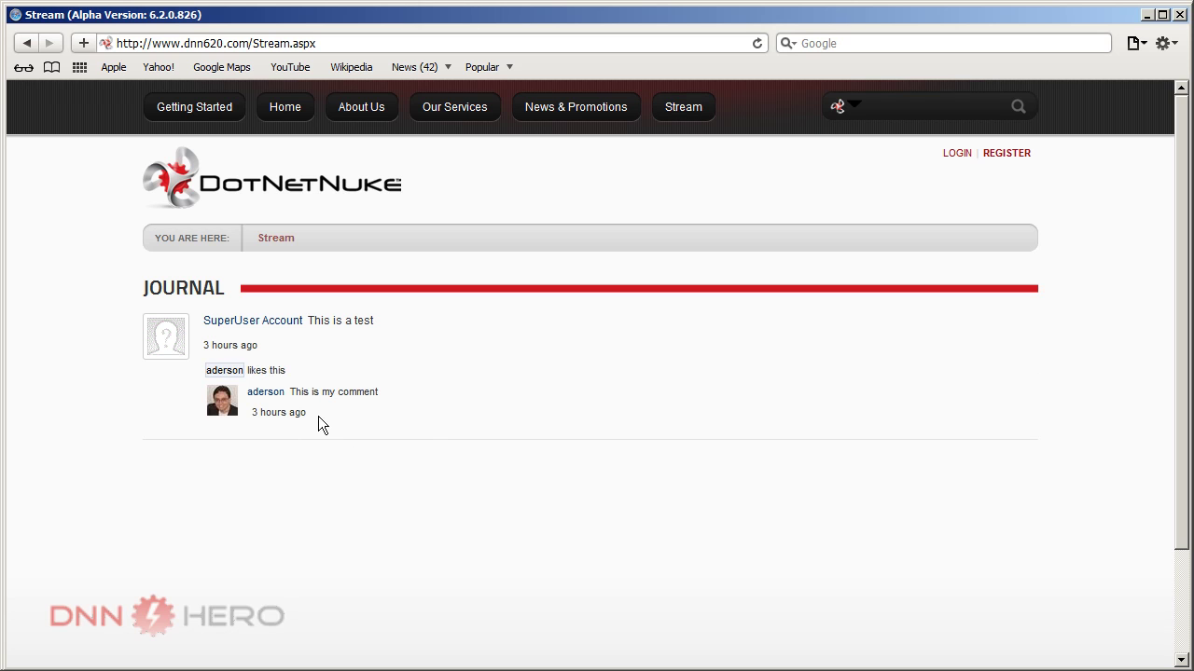
mouse_move(318, 417)
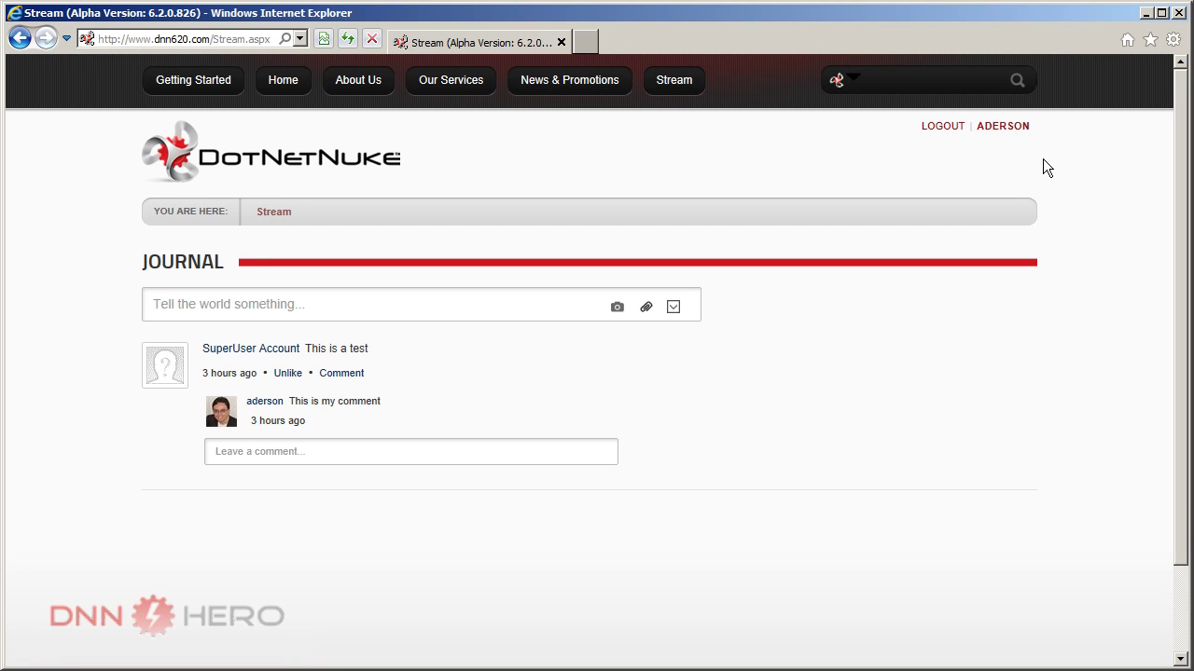
key(F5)
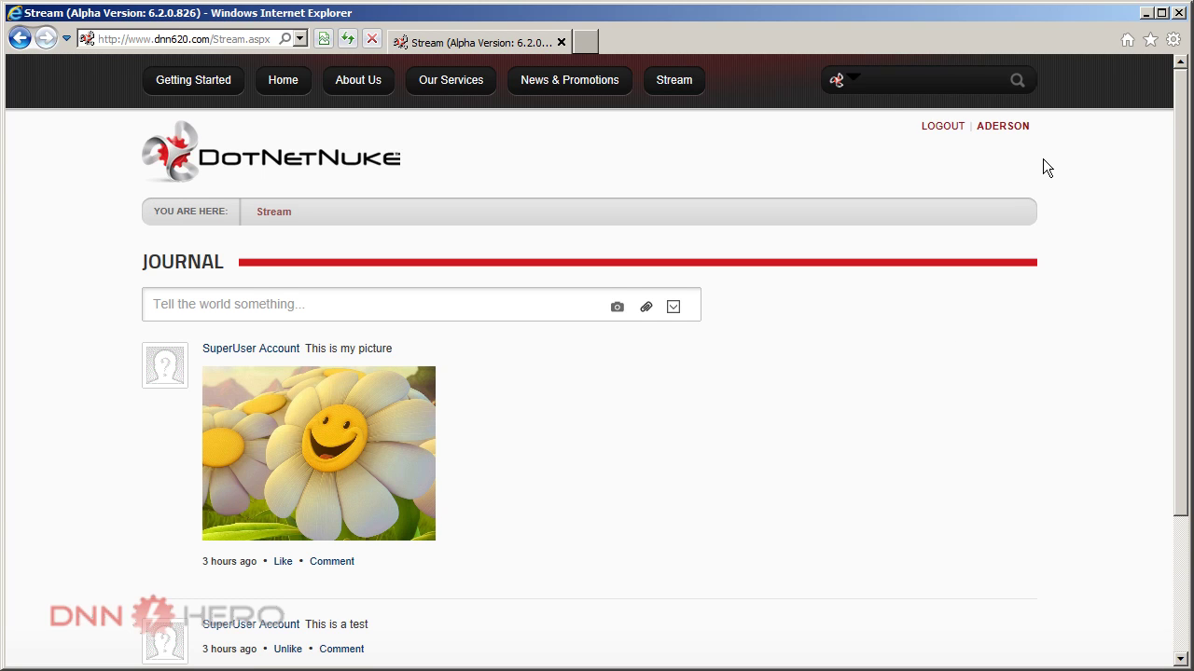
scroll(858, 423, down, 1)
scroll(859, 424, up, 1)
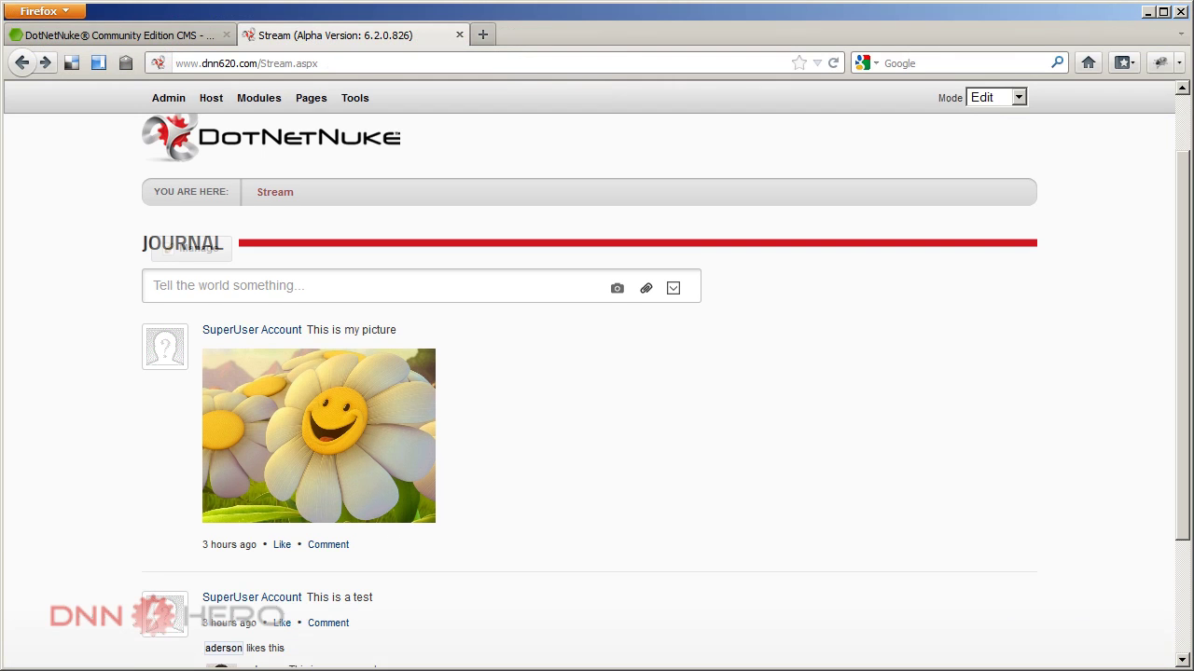
Preview smiley-face-wallpaper-014.jpg in the site's file browser, then close it without attaching
scroll(808, 513, up, 2)
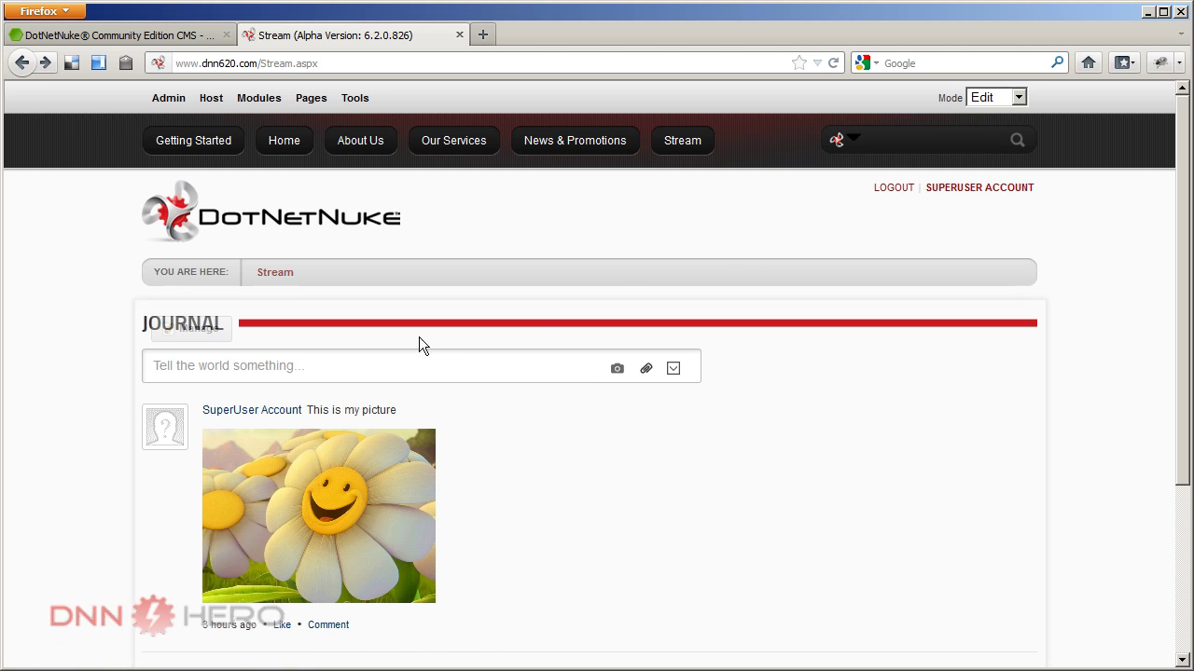
click(616, 368)
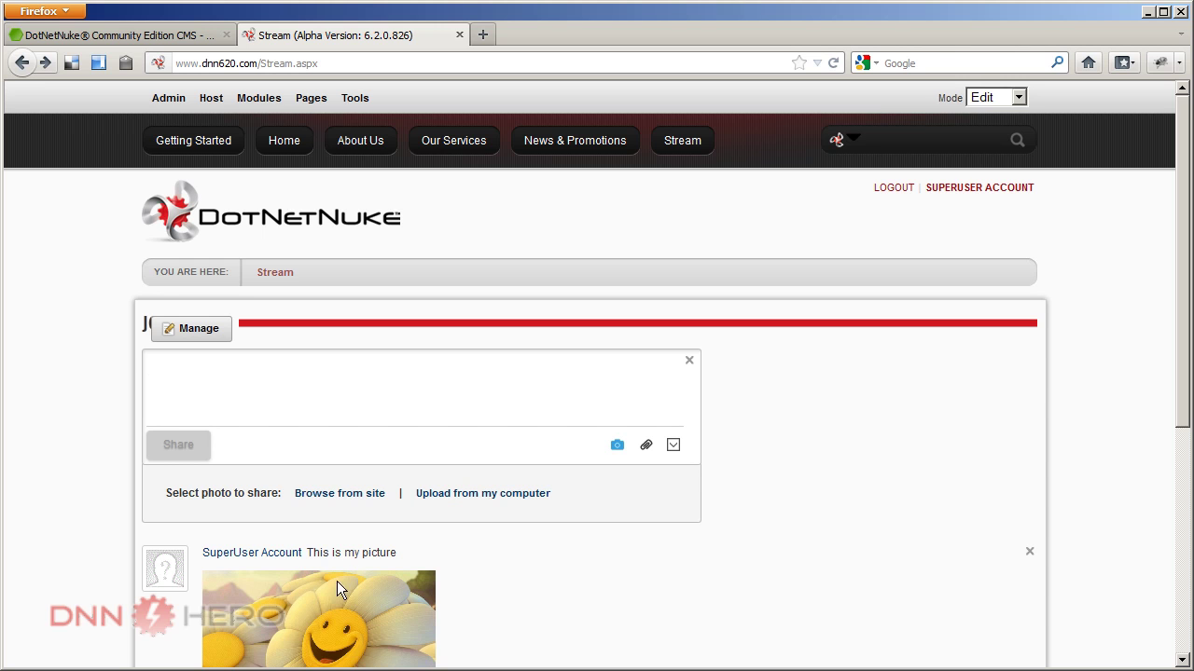
click(338, 495)
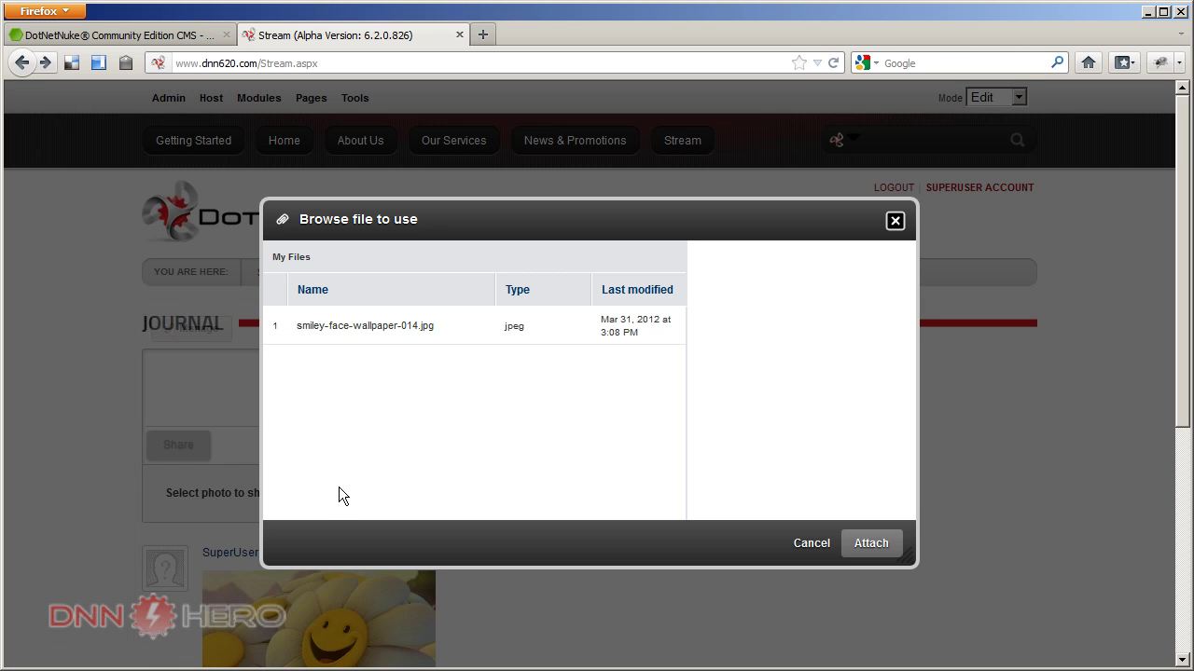
click(320, 326)
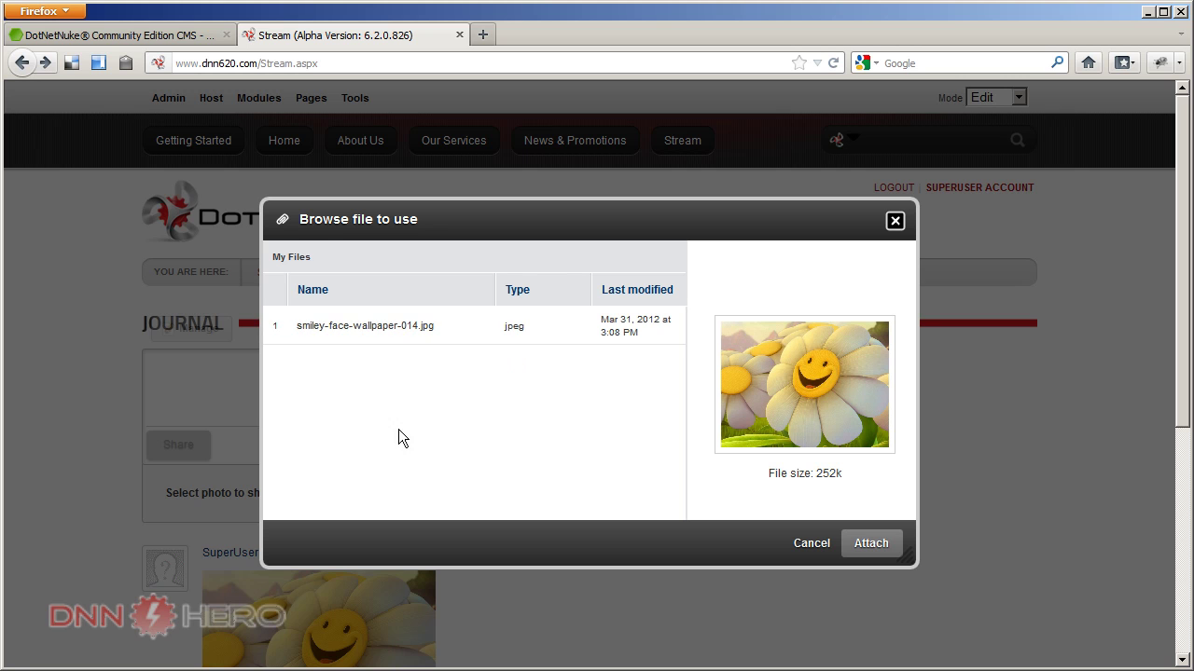
click(807, 541)
click(144, 36)
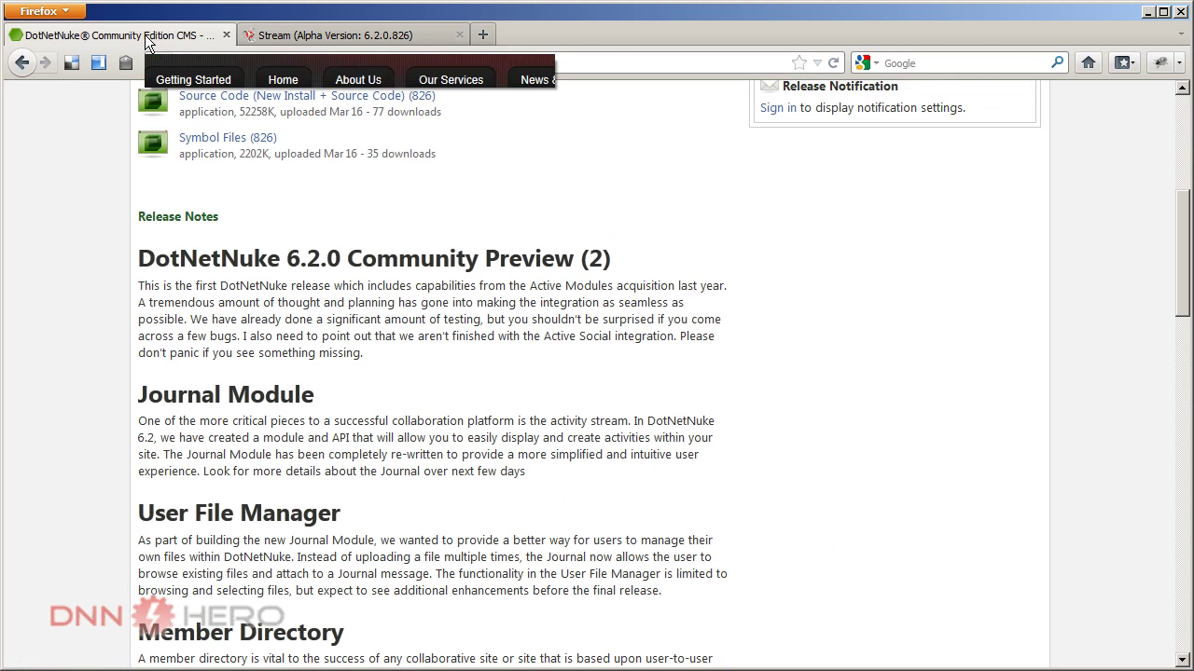
scroll(135, 433, down, 2)
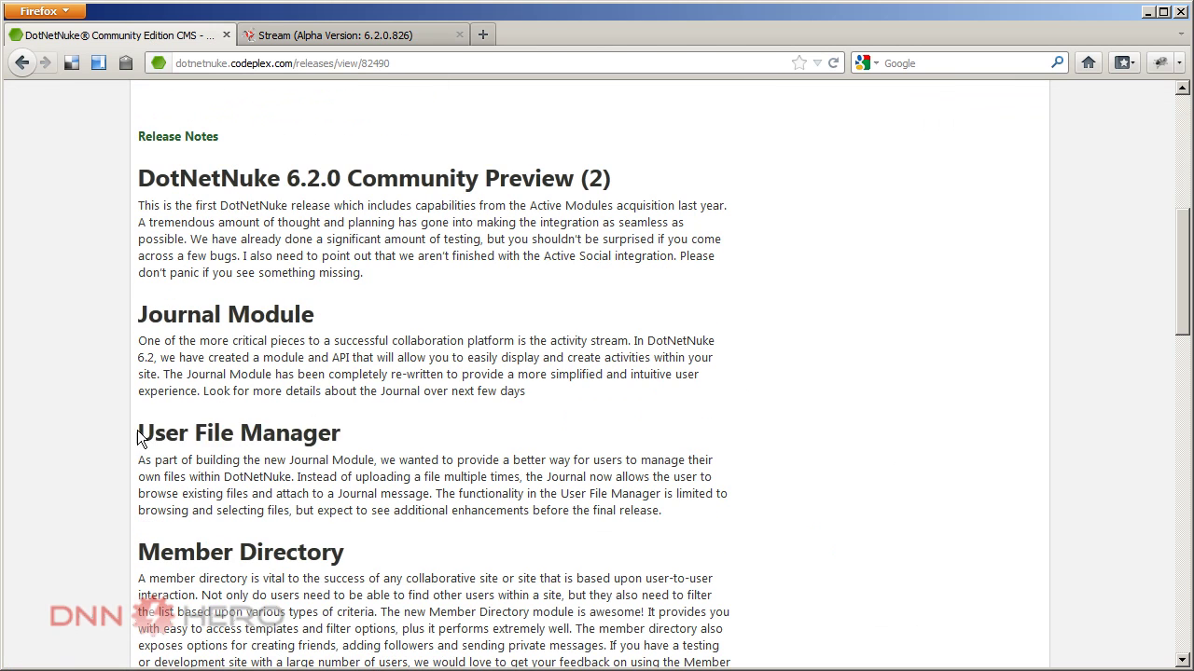
drag(137, 430, 341, 436)
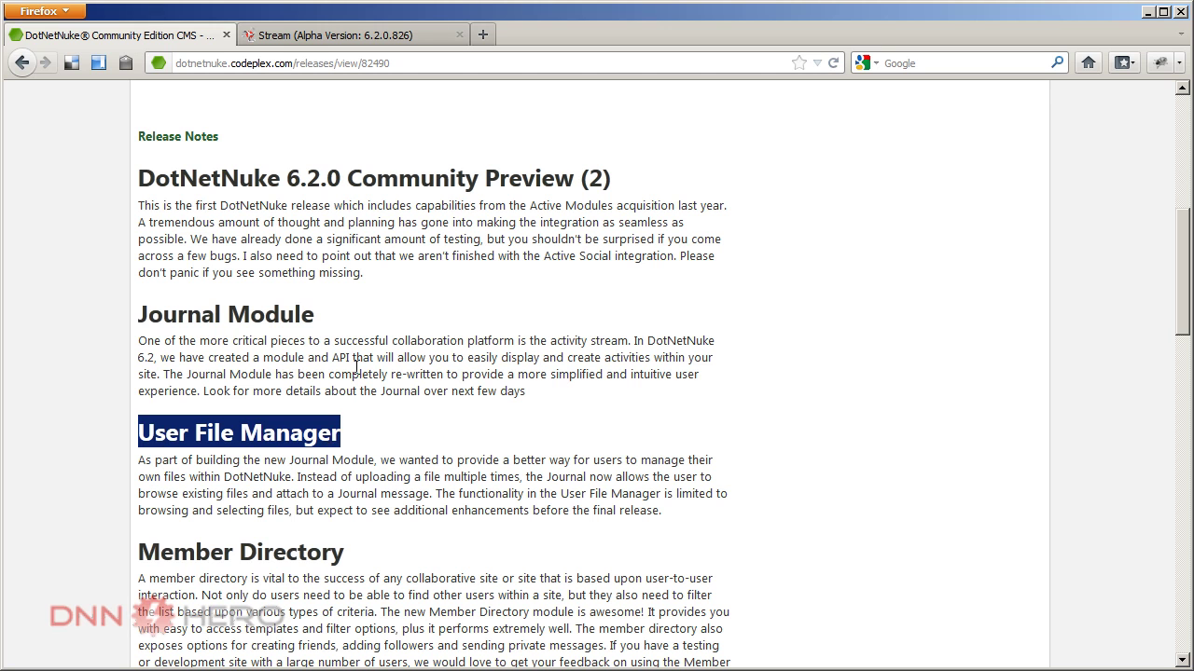
key(alt+Tab)
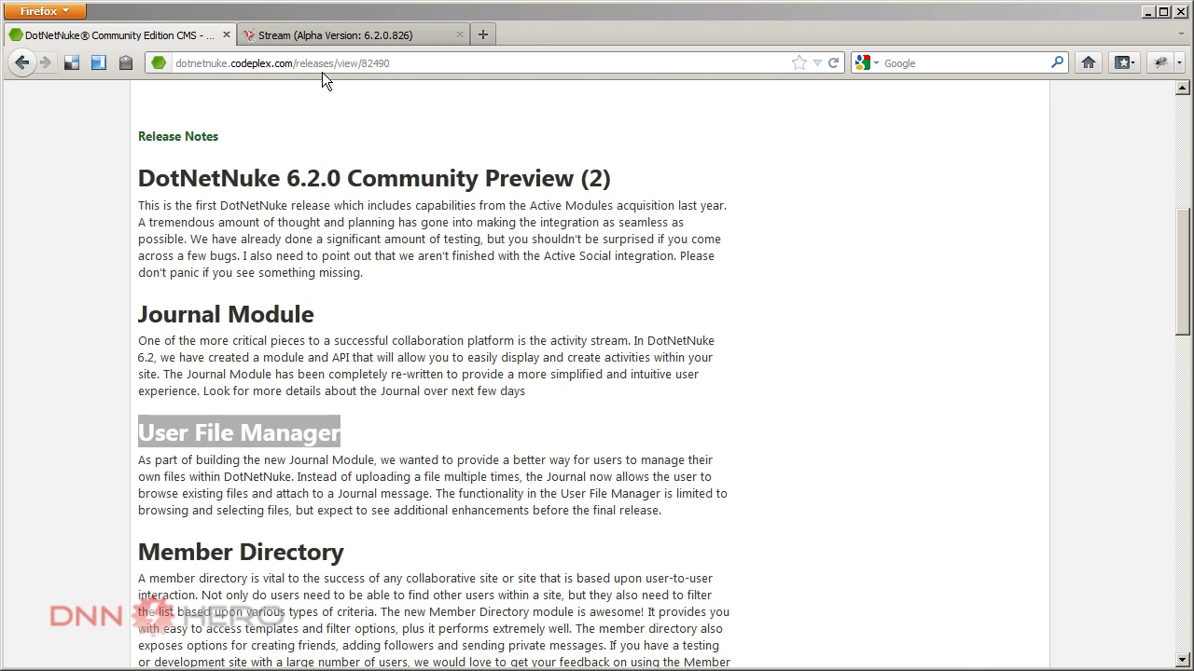
click(315, 34)
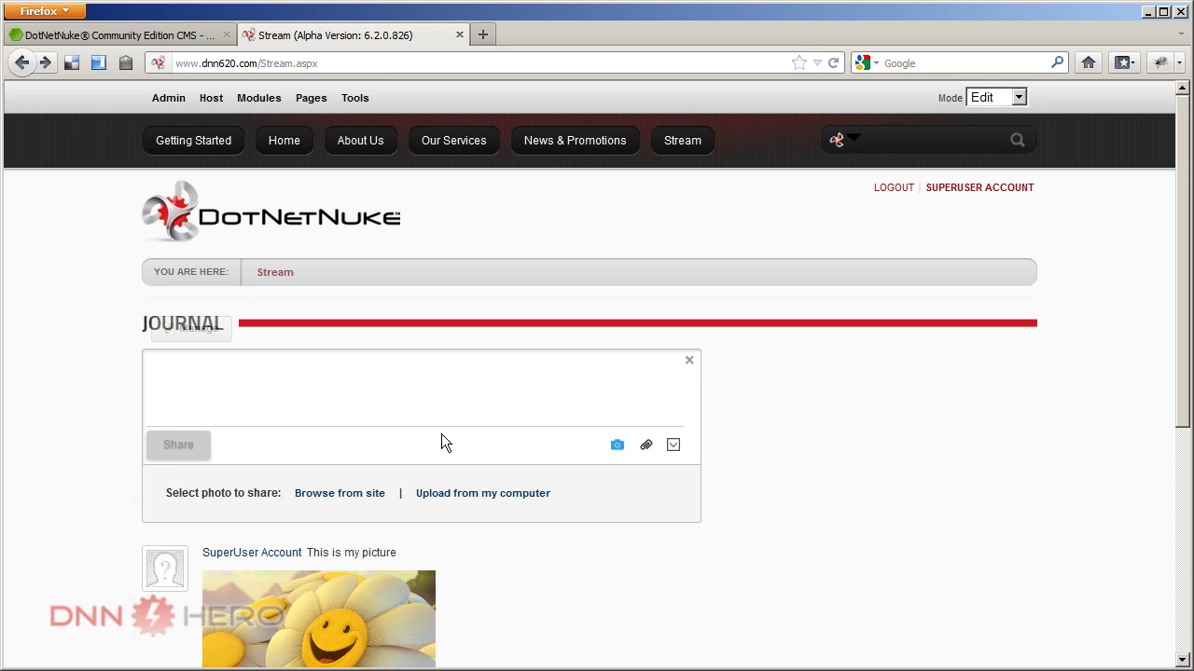
Attach my-text.txt from the computer, write 'This is a text file', and open the audience choices
mouse_move(518, 398)
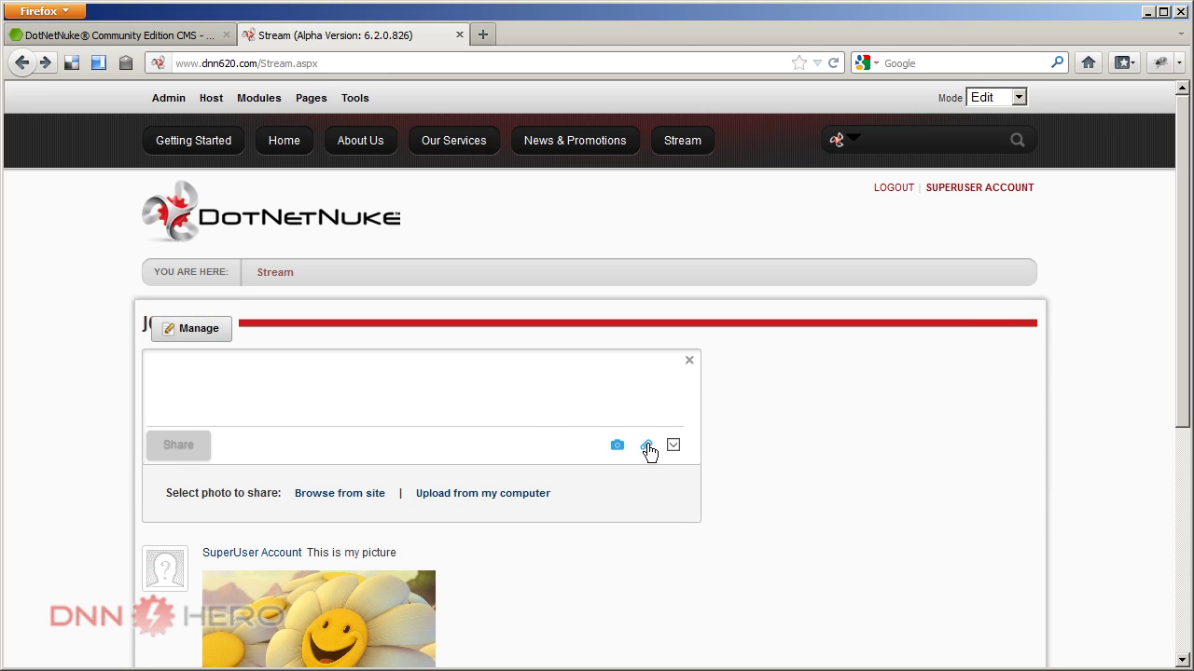
click(452, 491)
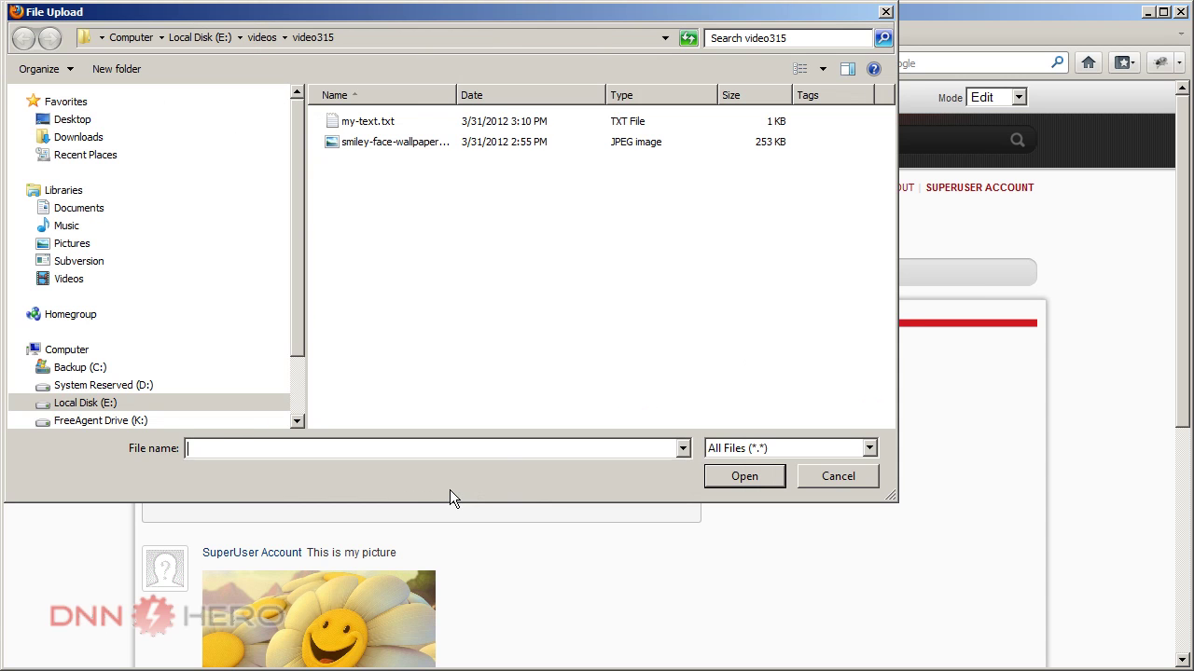
click(378, 128)
click(717, 474)
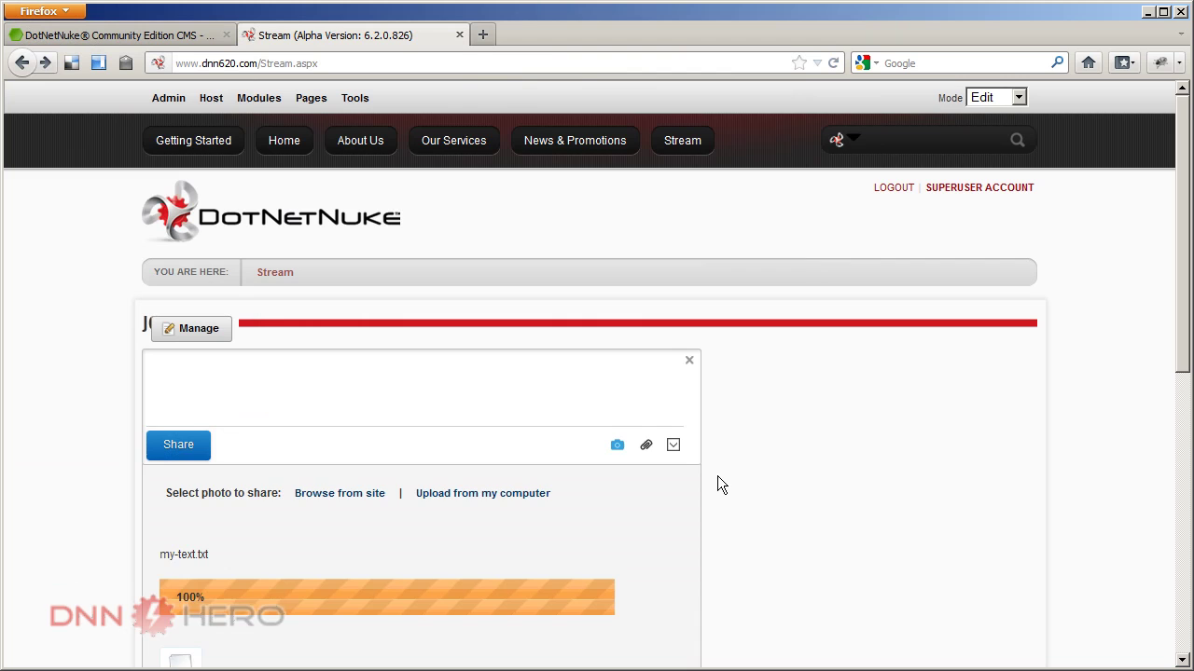
scroll(752, 546, down, 3)
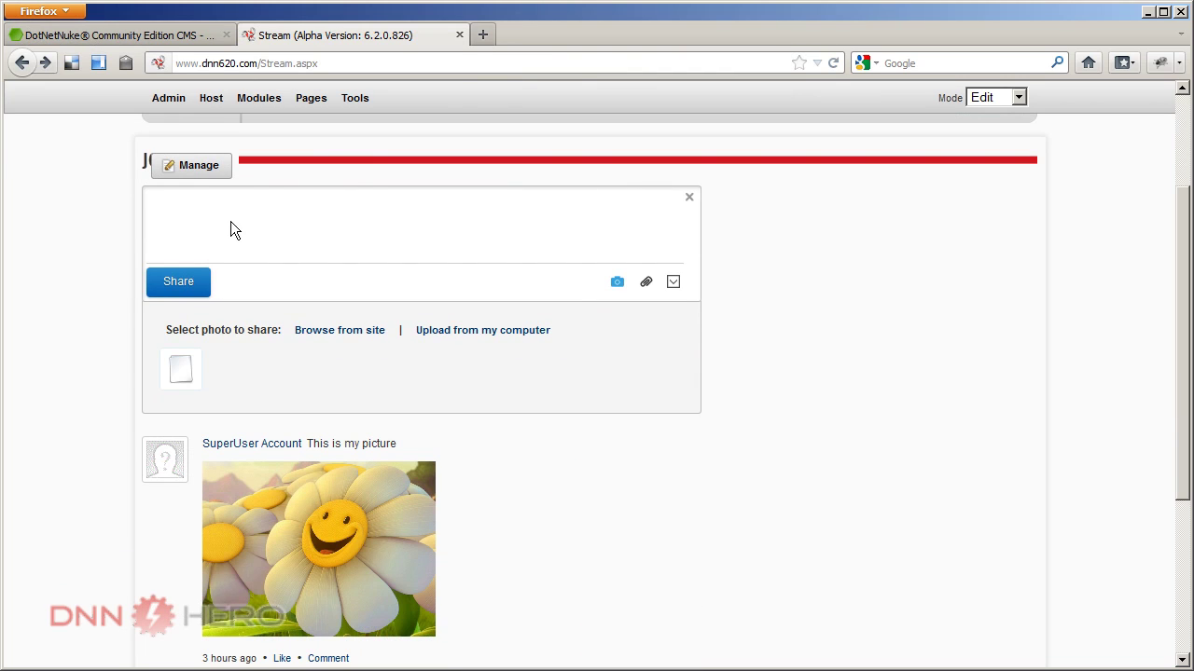
text(This is a text file)
click(676, 282)
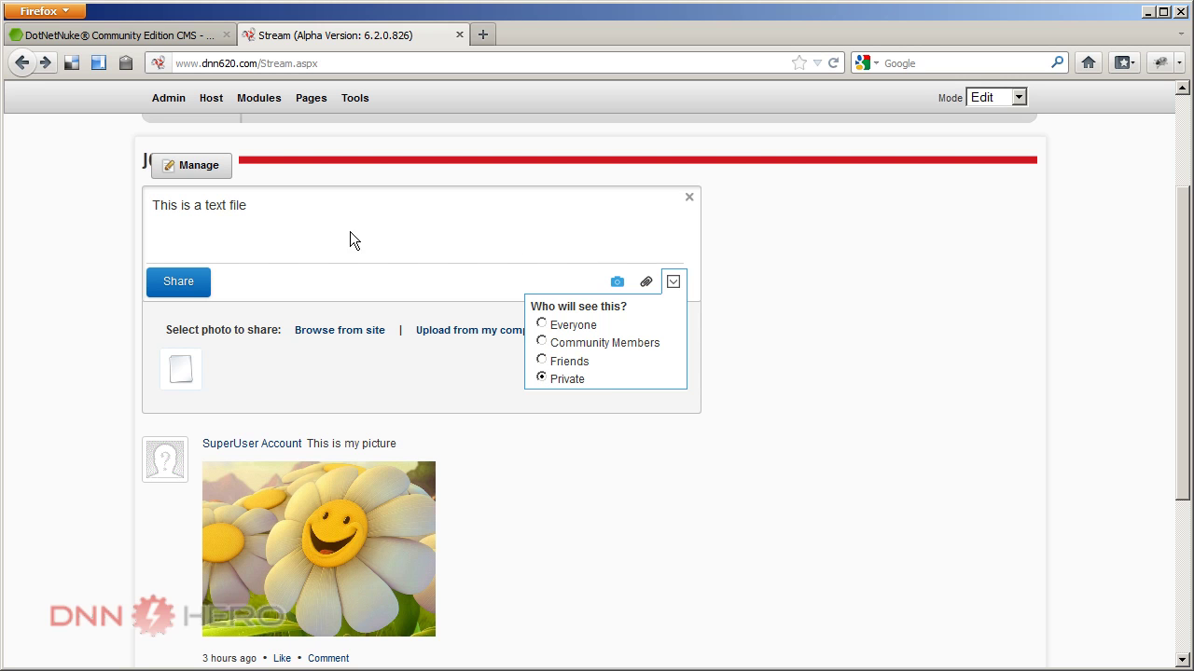
click(191, 284)
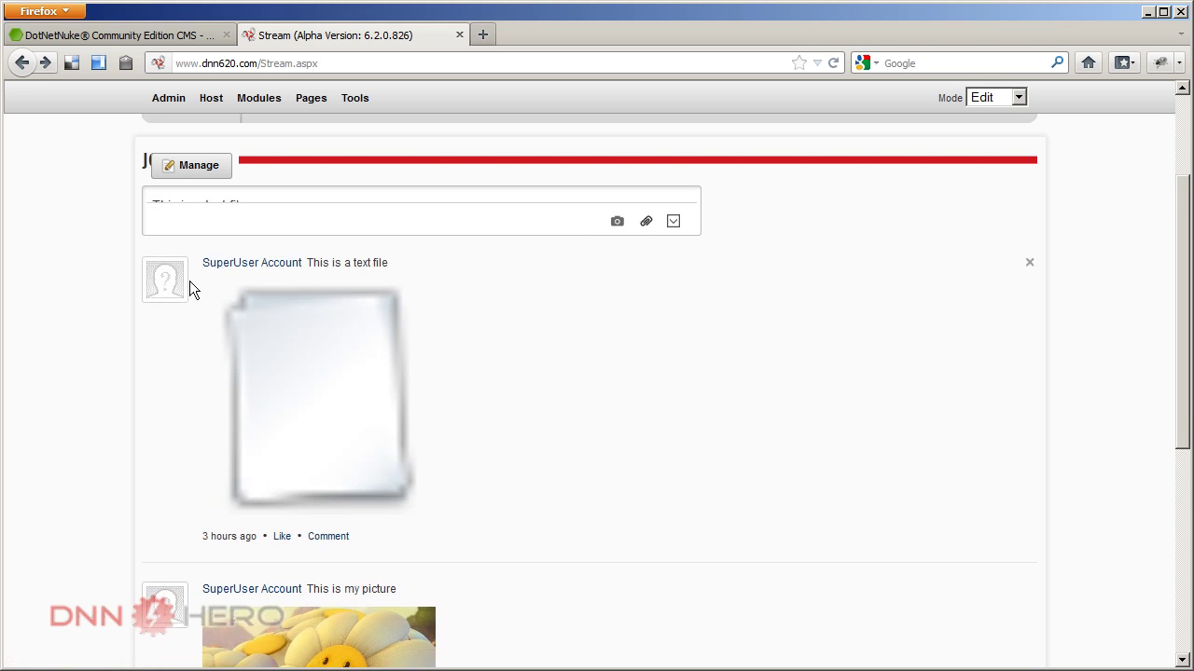